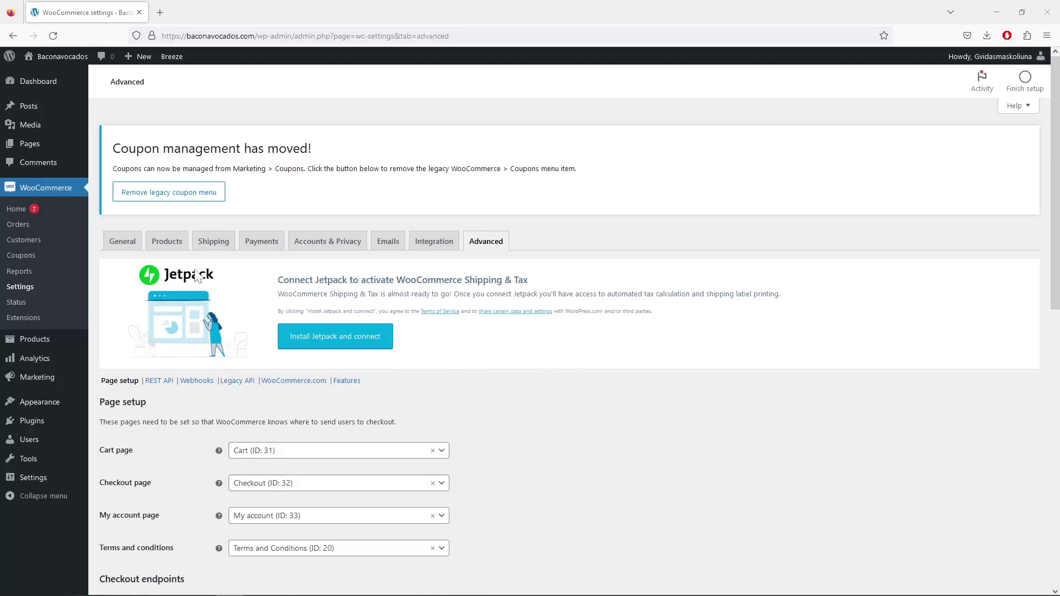
Go to WooCommerce Shipping settings and start a new, blank shipping zone.
left_click(214, 248)
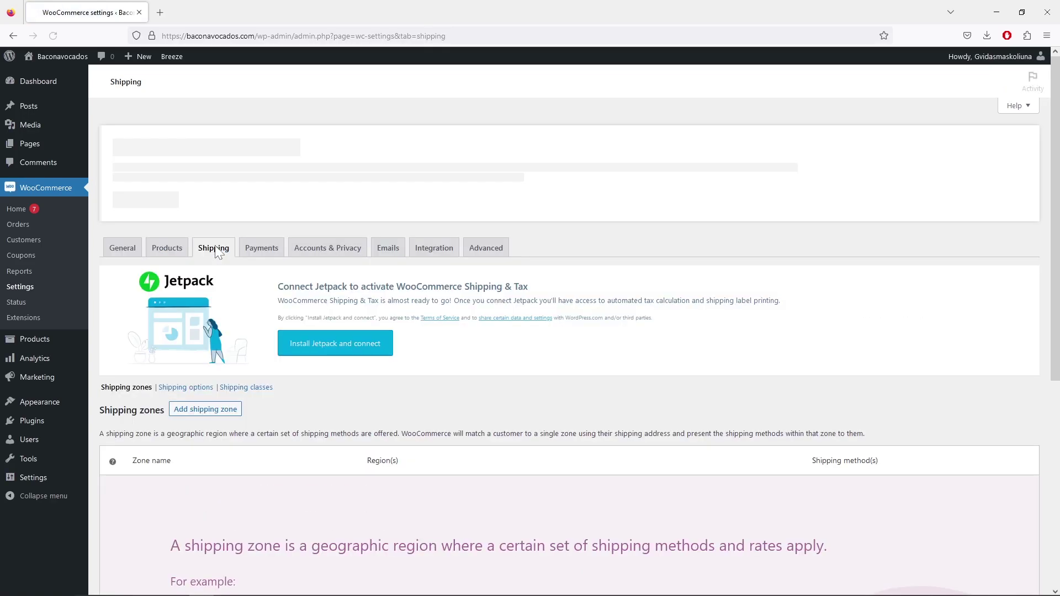
scroll(360, 408, "down", 1)
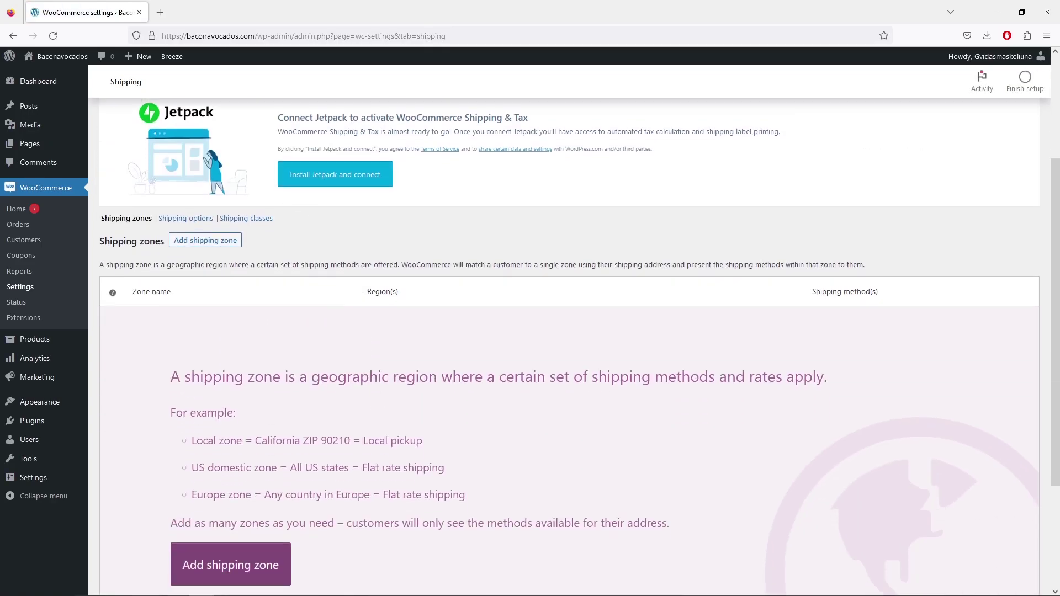
left_click(204, 243)
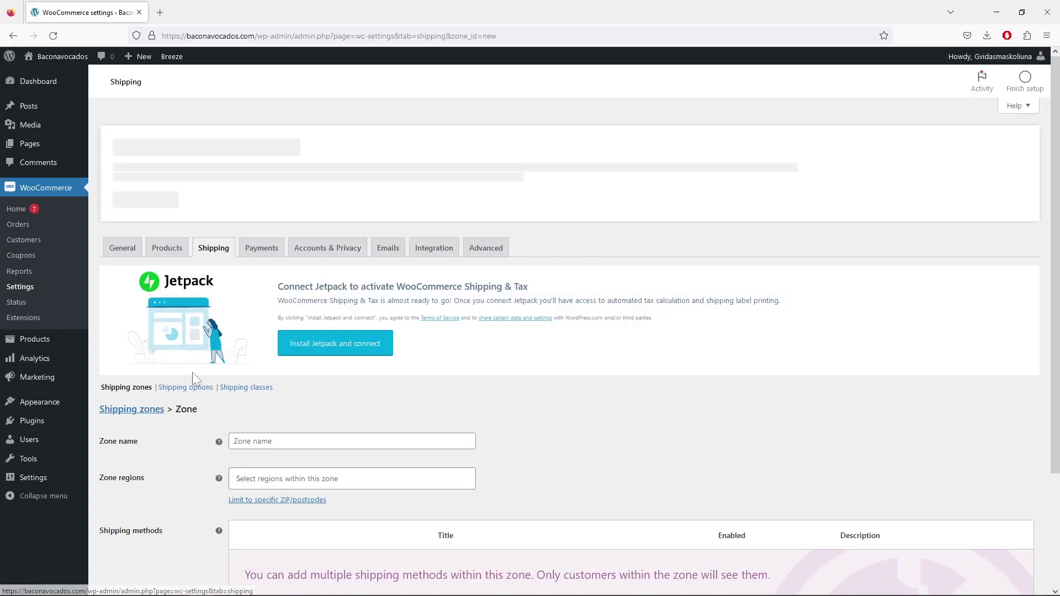
scroll(211, 392, "down", 3)
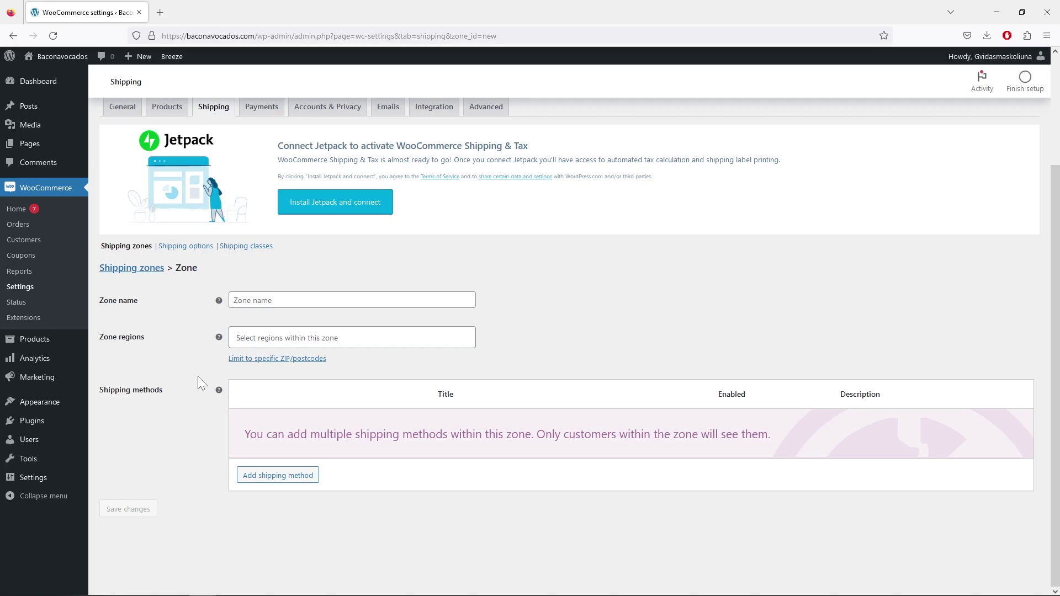
Enter 'Global Shipping' as the new zone's name.
left_click(352, 300)
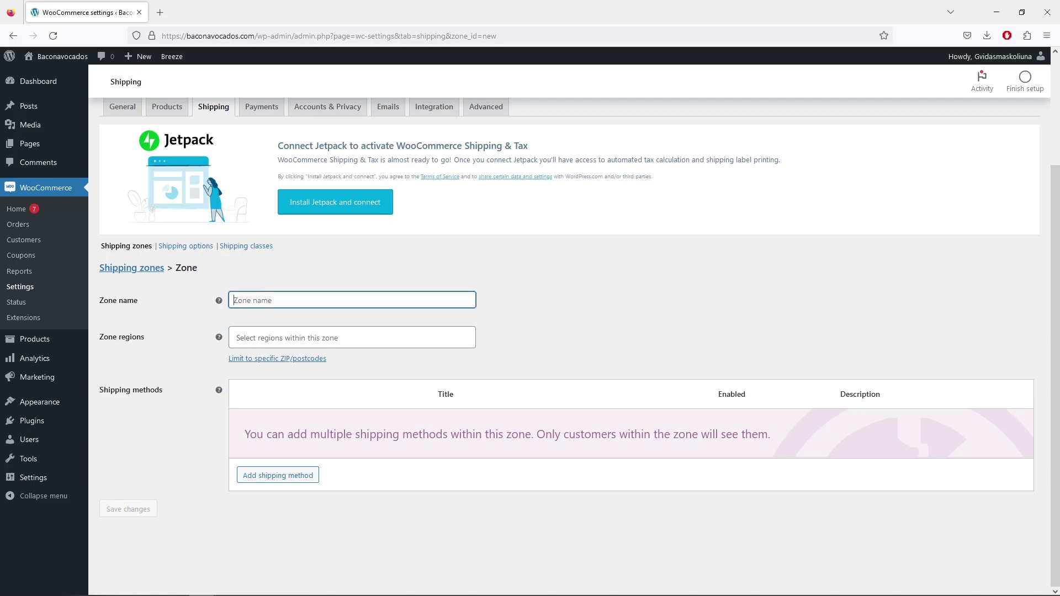
type("Global Shipping")
left_click(204, 310)
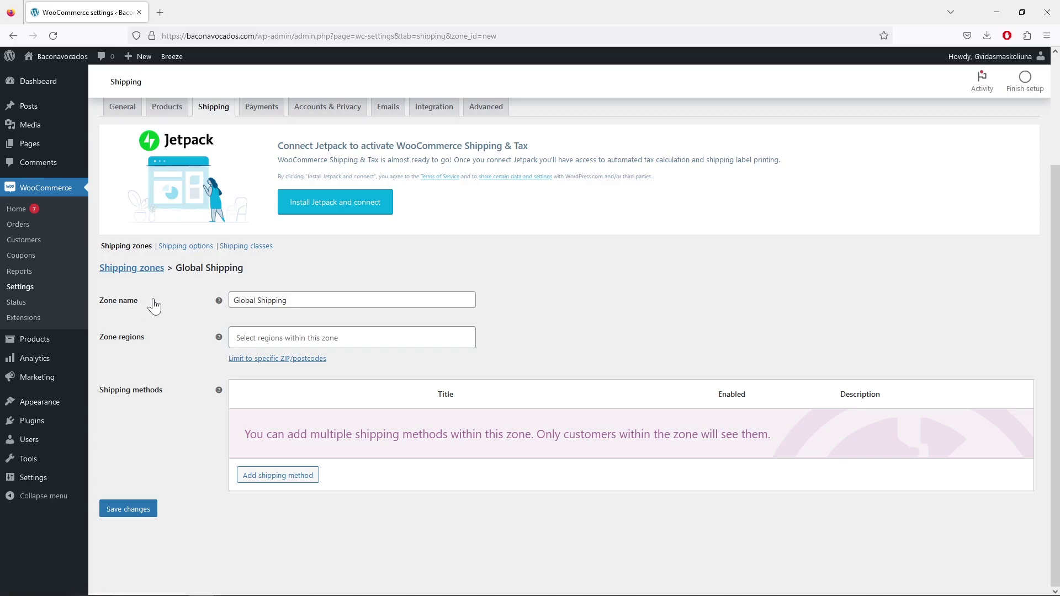
Add a Flat rate shipping method to the zone.
left_click(299, 476)
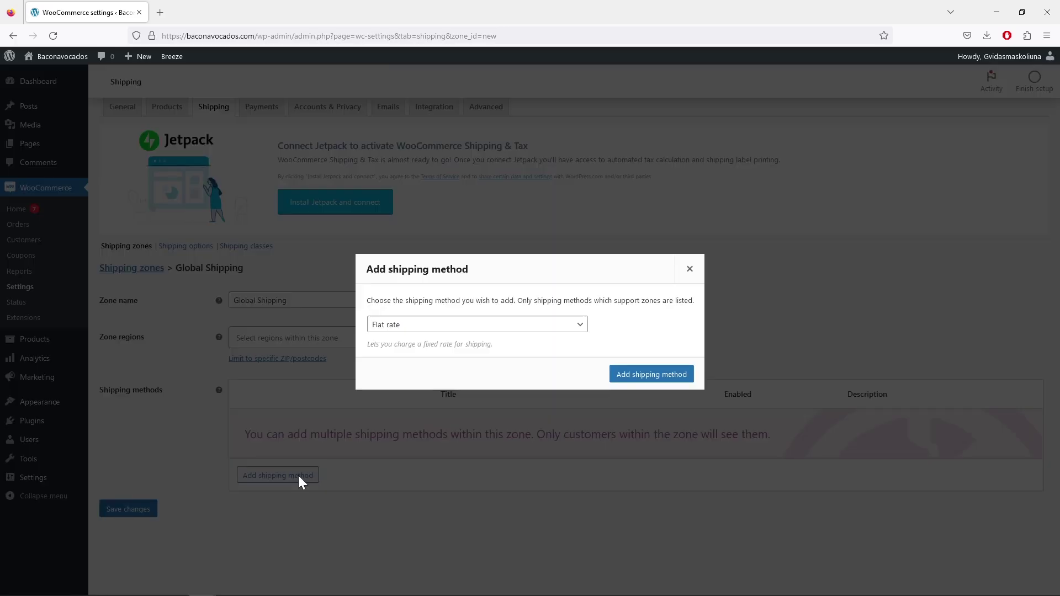
left_click(555, 331)
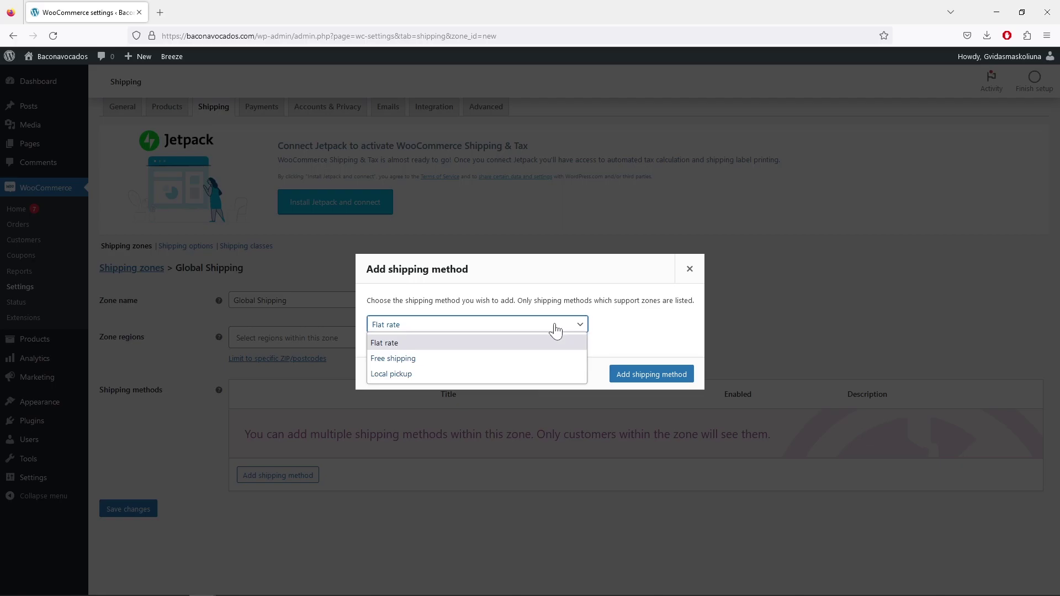
left_click(410, 344)
left_click(679, 374)
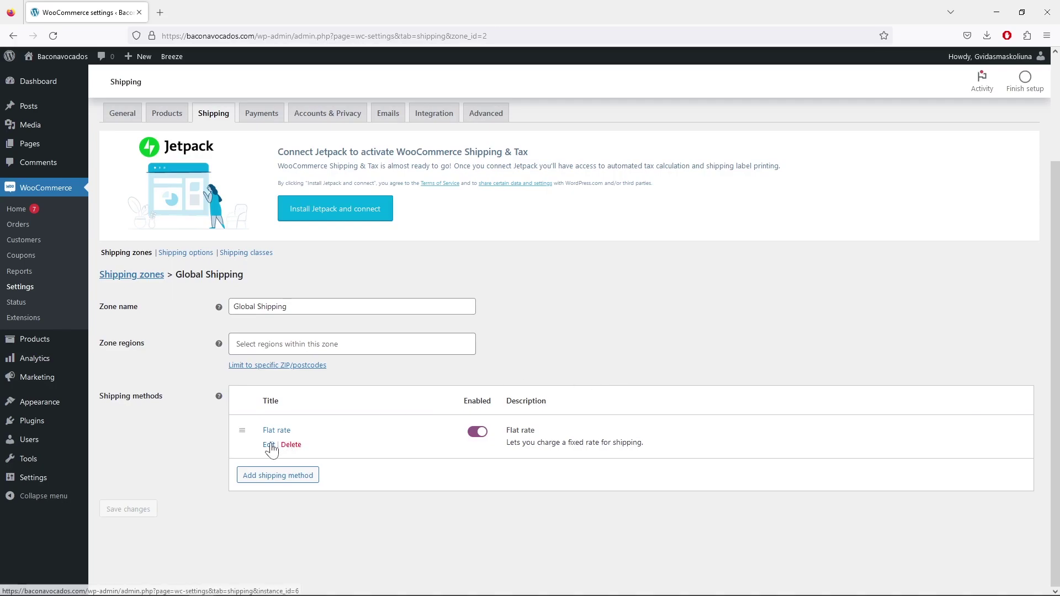
Make the flat rate non-taxable, titled Standard Shipping with cost 5, and save.
left_click(271, 442)
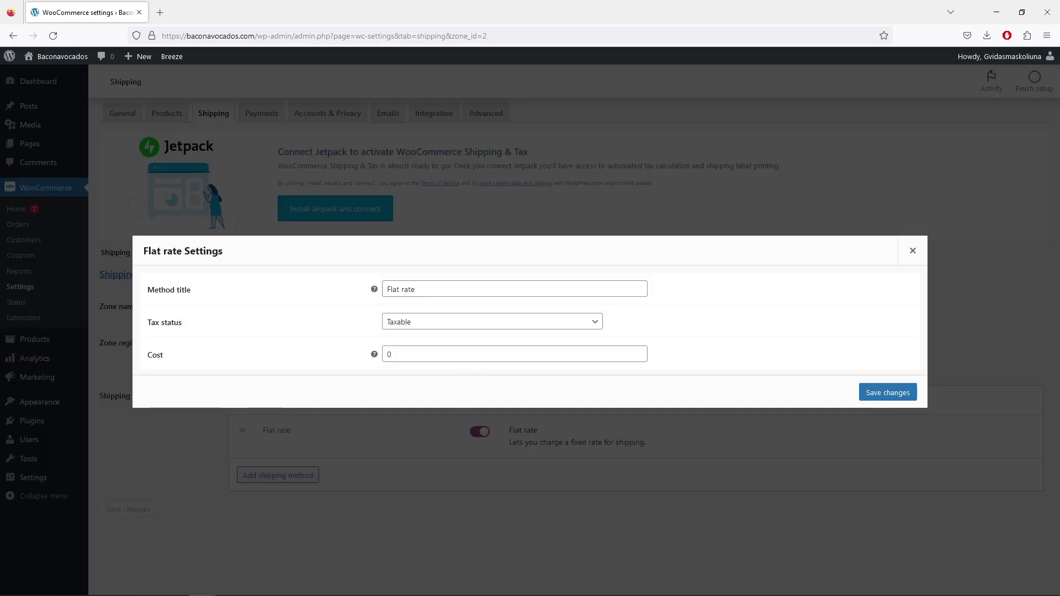
left_click(473, 324)
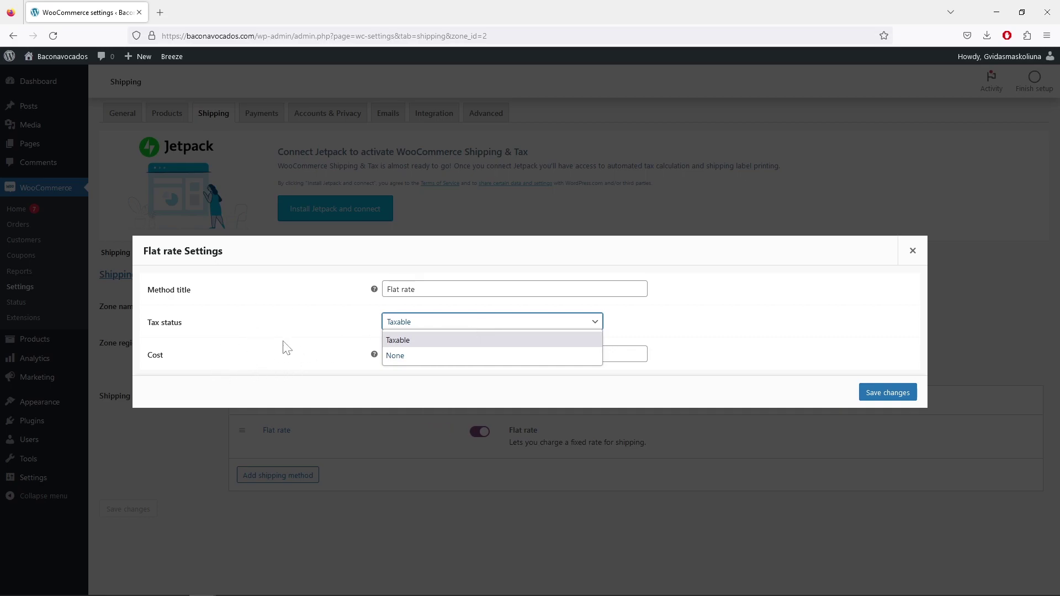
left_click(408, 358)
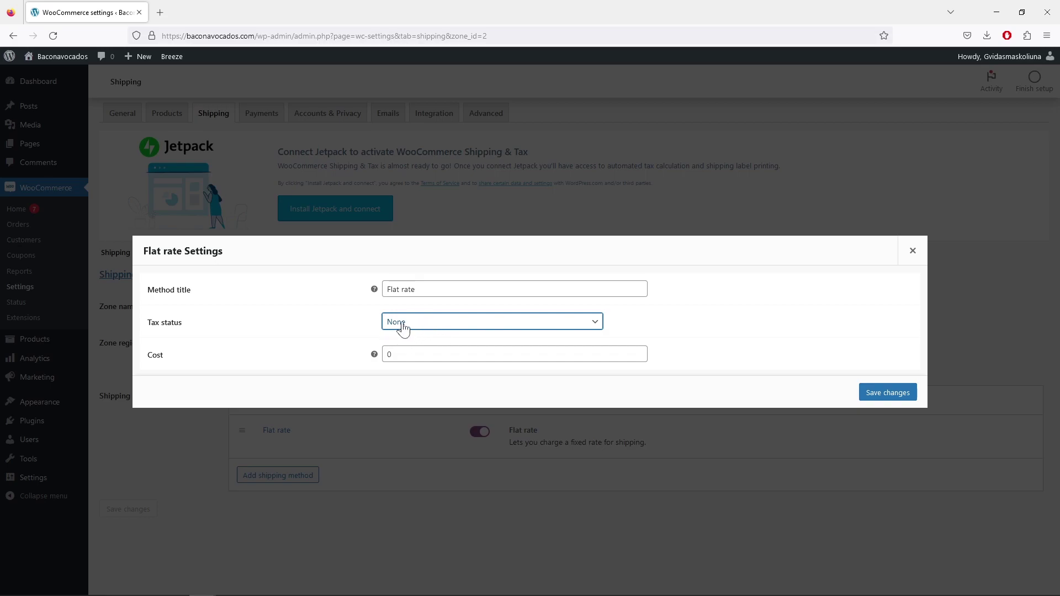
key("shift+Tab")
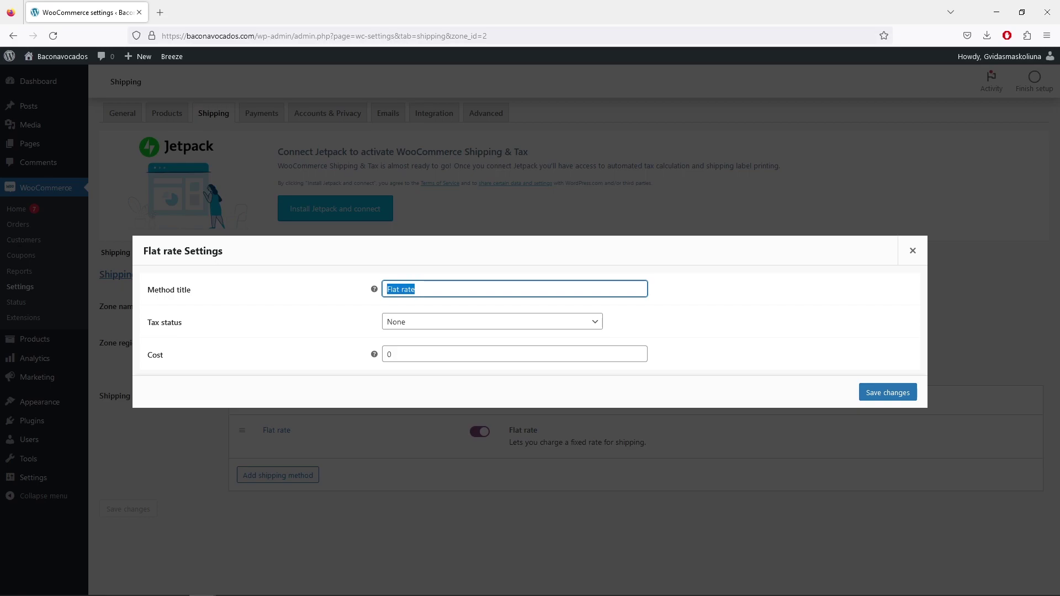
type("Standard Shipping")
key("Tab")
key("Tab")
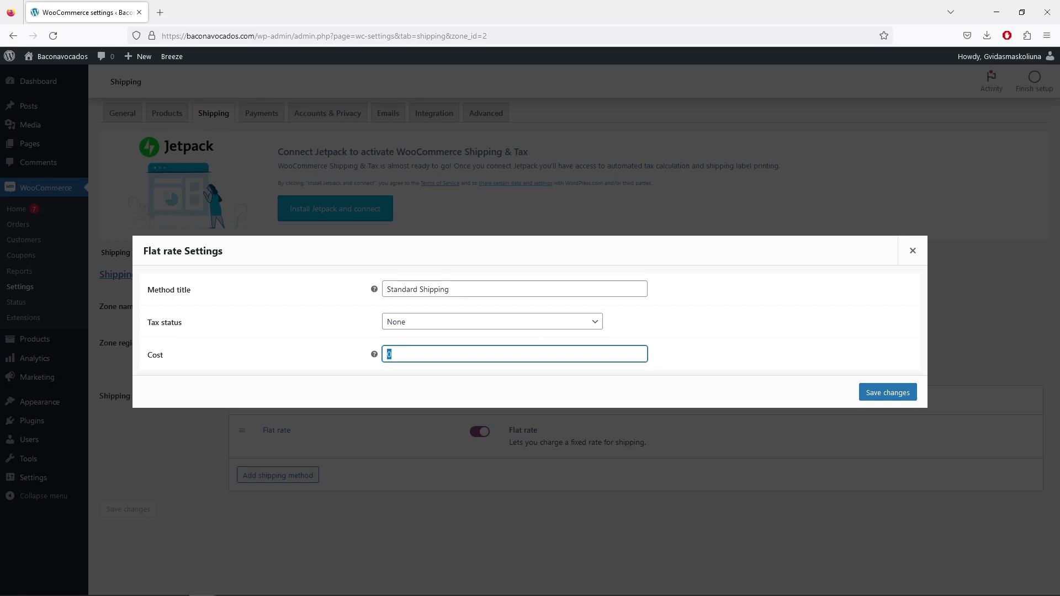
type("5")
left_click(886, 394)
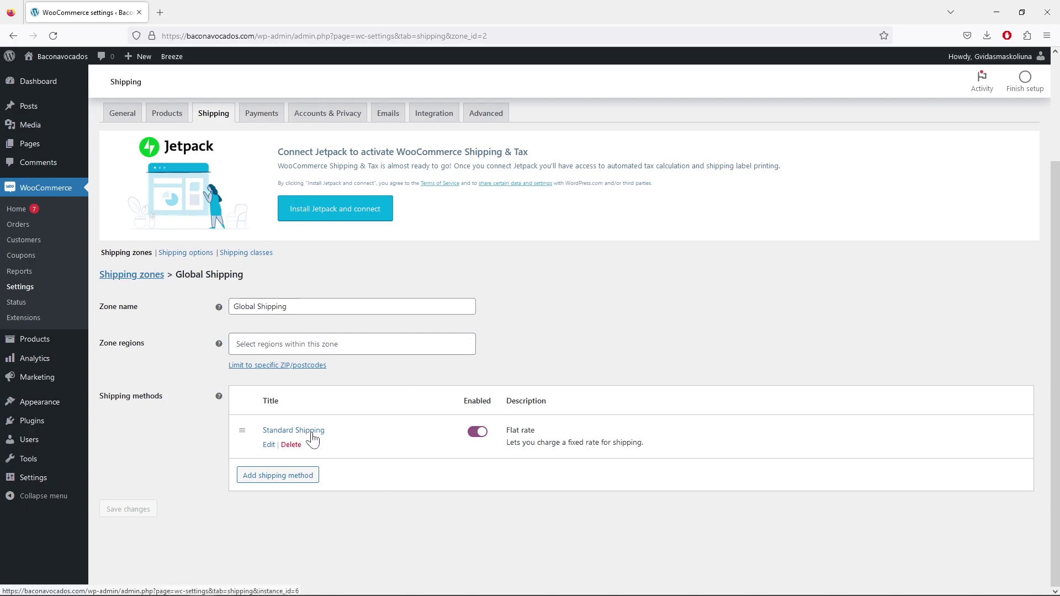
Add a second Flat rate shipping method to Global Shipping.
left_click(287, 476)
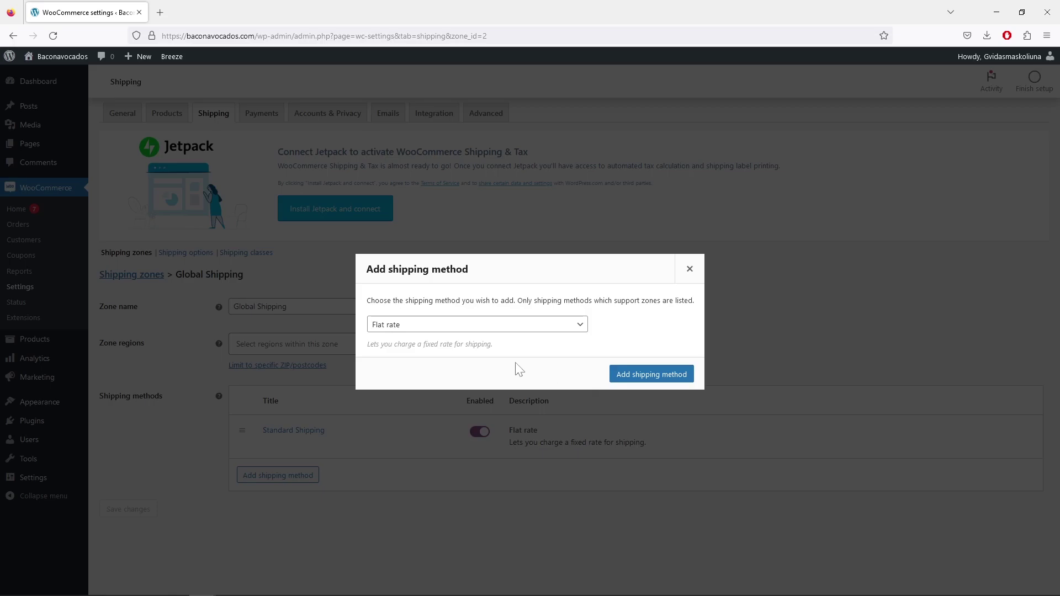
left_click(526, 327)
left_click(467, 342)
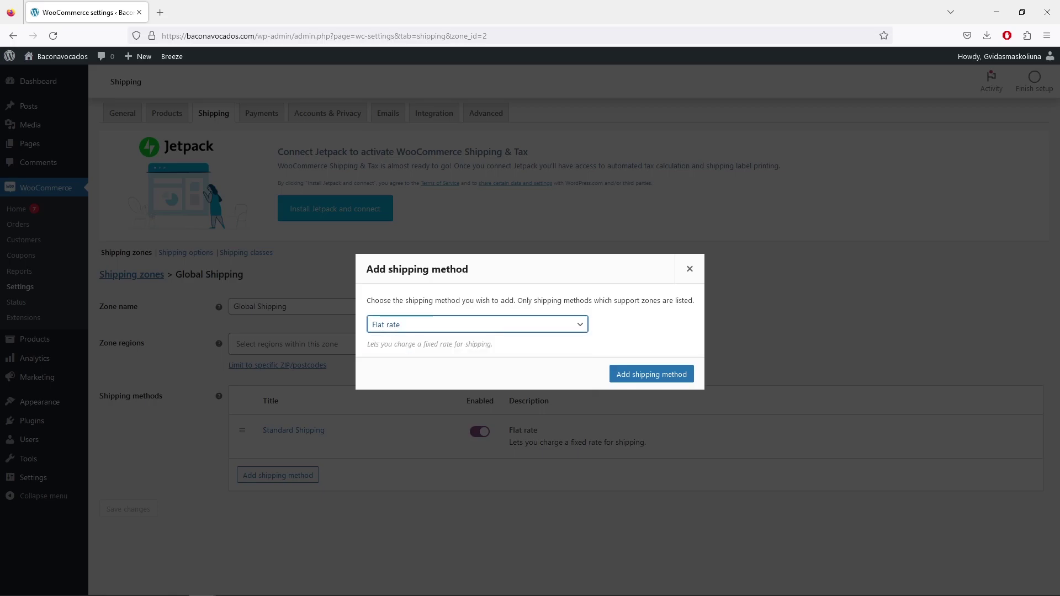
left_click(671, 371)
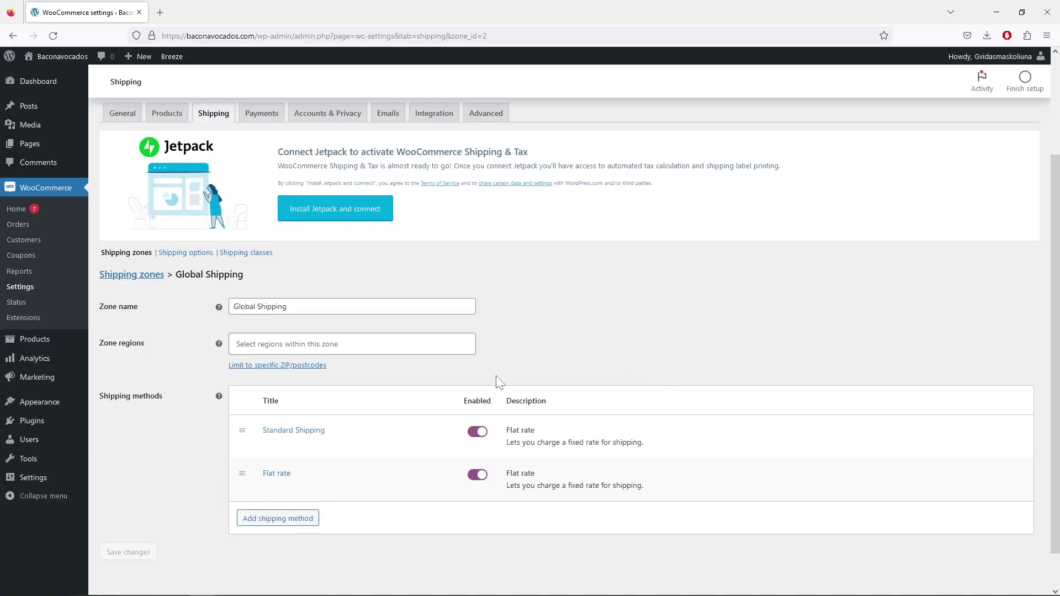
Set the second flat rate to tax status None, title Express Shipping, cost 15, and save.
scroll(371, 428, "down", 1)
left_click(269, 445)
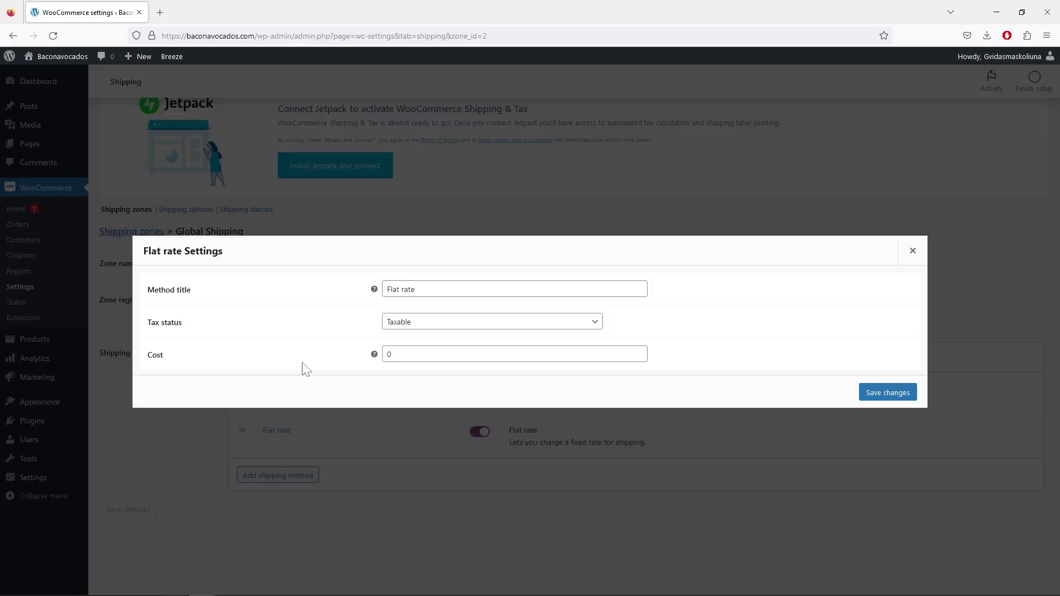
left_click(458, 325)
left_click(425, 358)
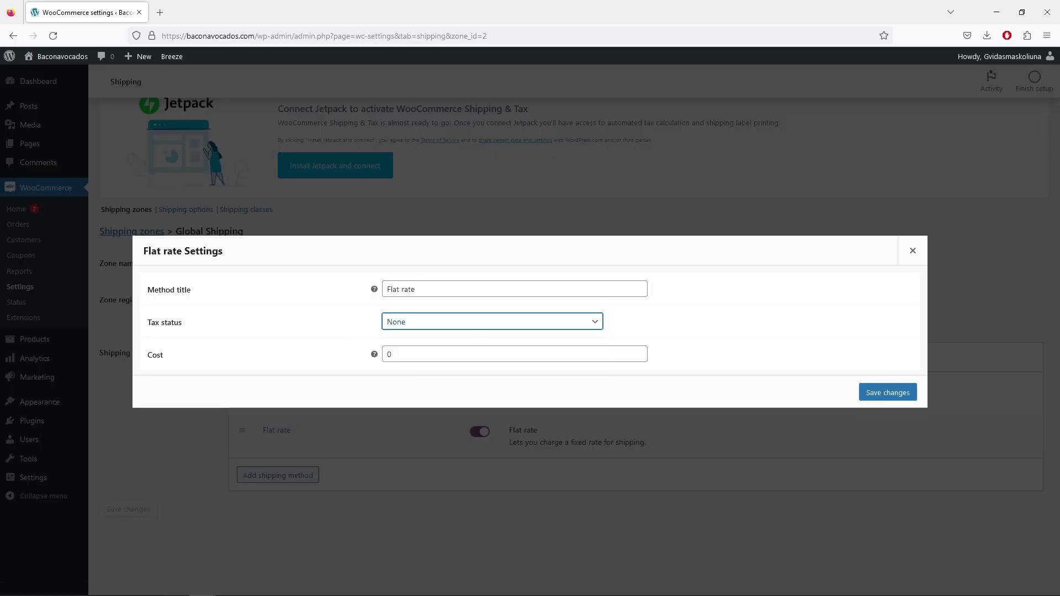
left_click_drag(415, 290, 387, 289)
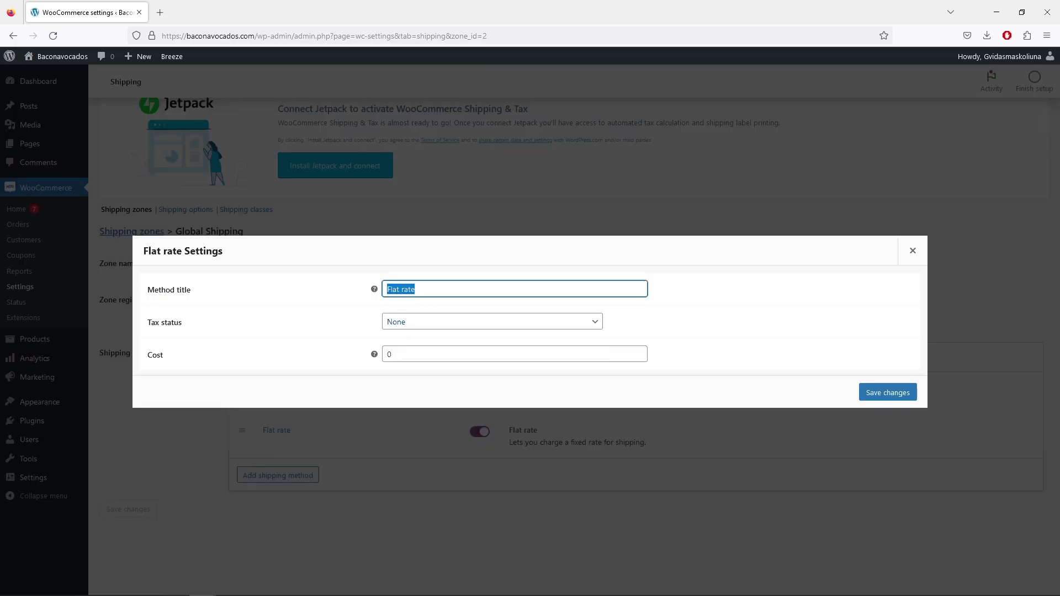
type("Express Shipping")
key("Tab")
key("Tab")
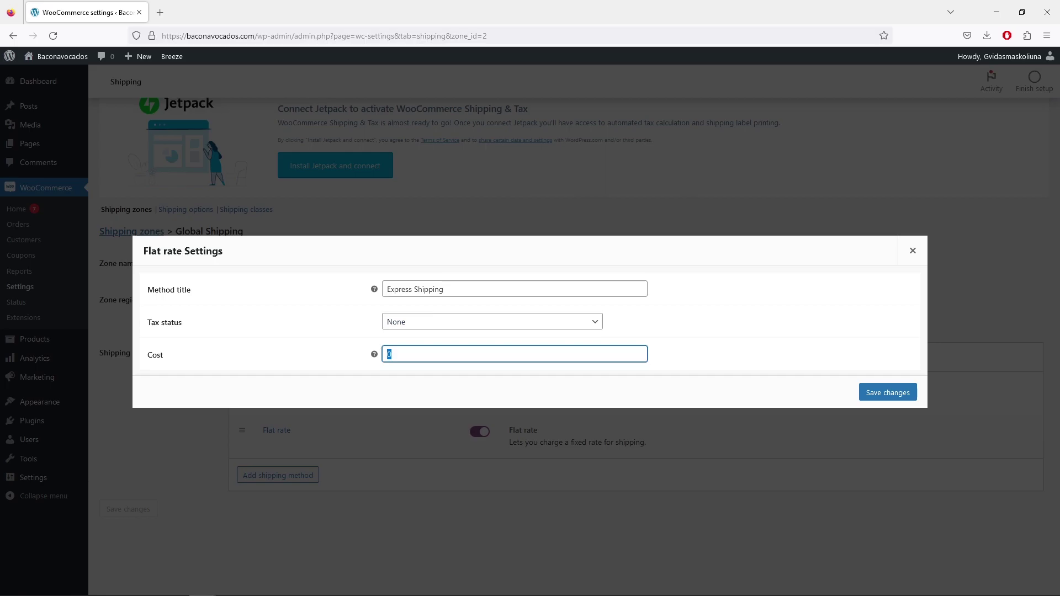
type("15")
left_click(882, 393)
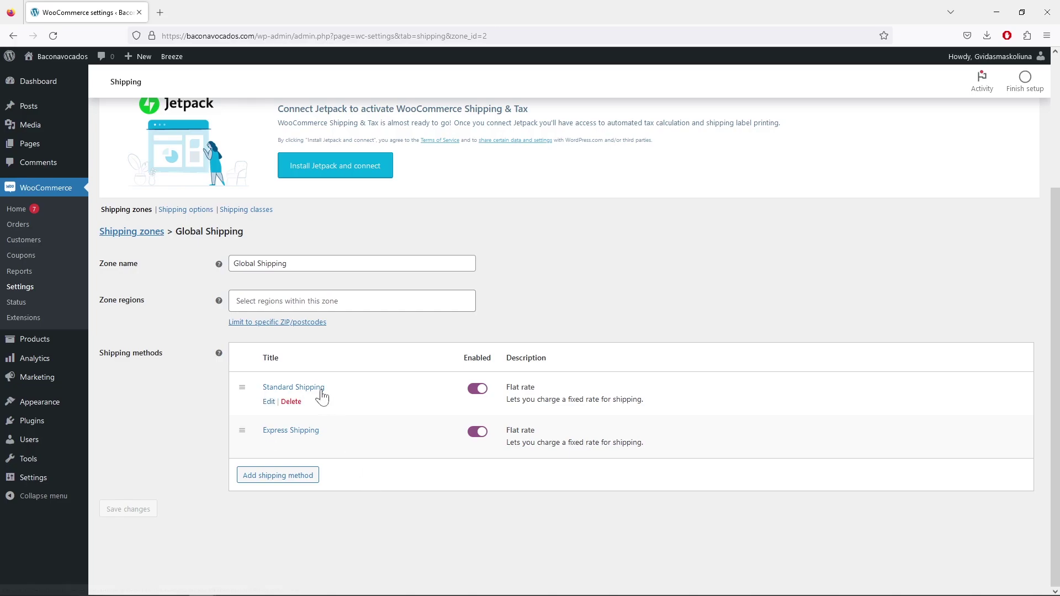
Add a Free shipping method to the Global Shipping zone.
mouse_move(318, 441)
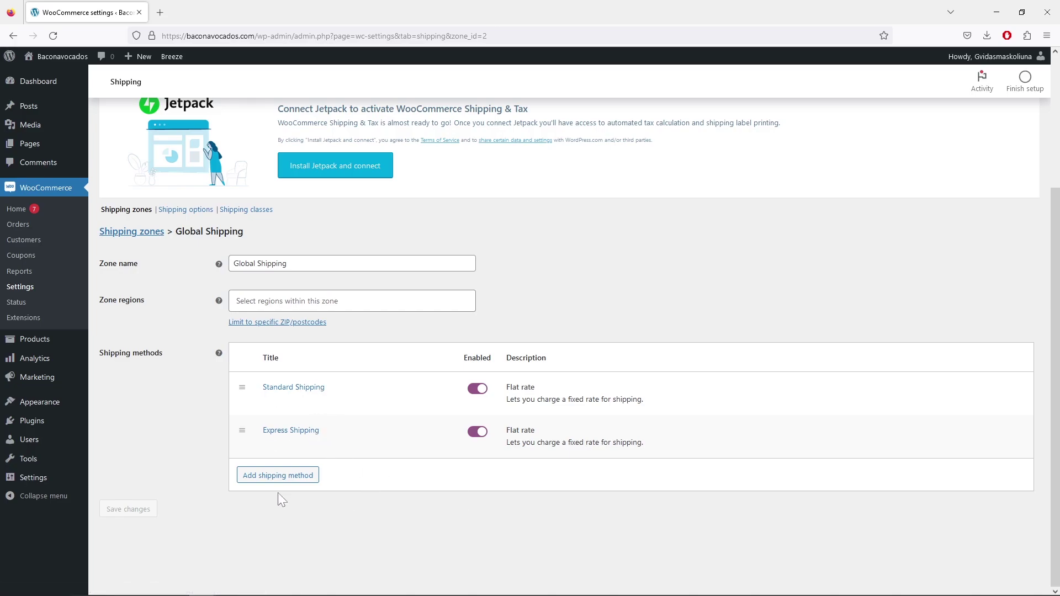
left_click(283, 476)
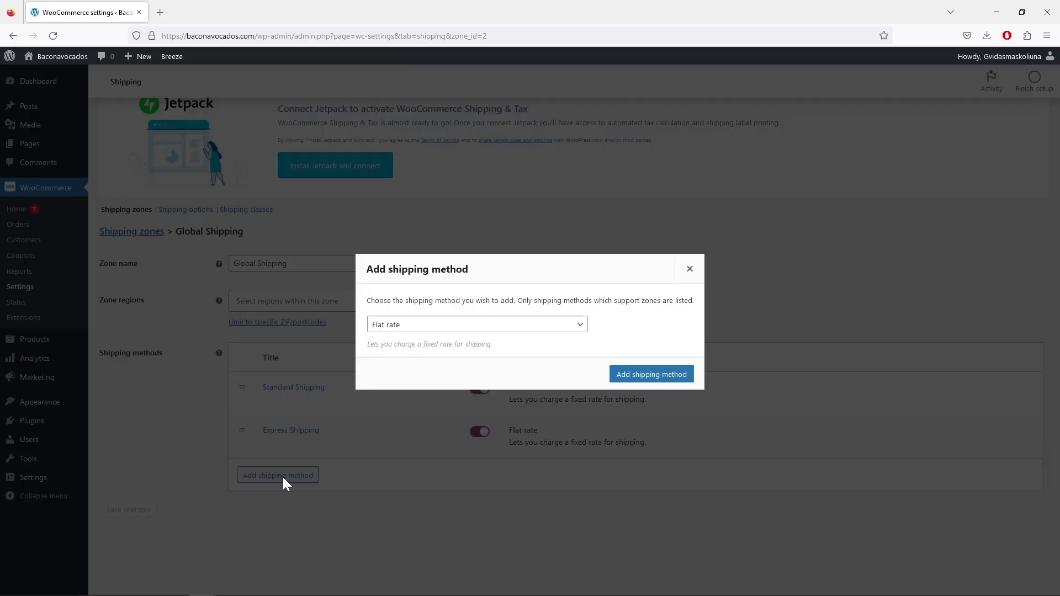
left_click(541, 327)
left_click(508, 359)
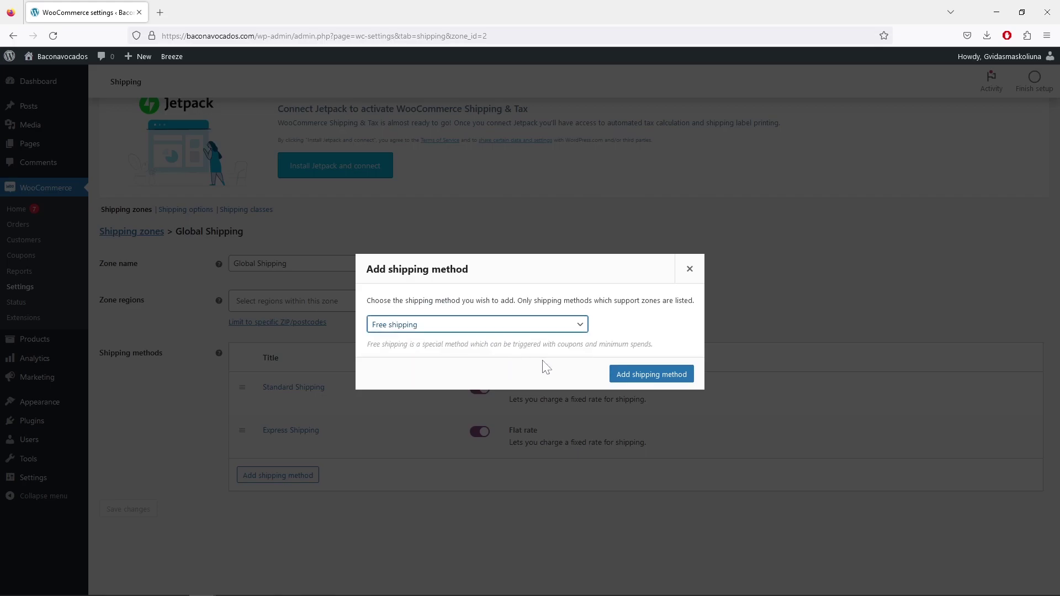
left_click(652, 373)
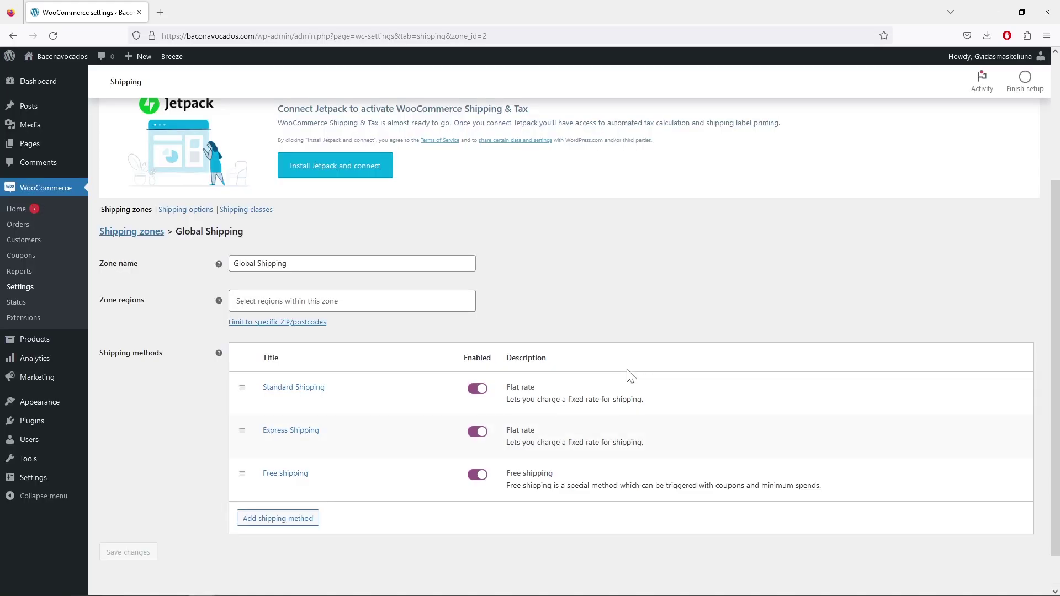
Make Free shipping require a minimum order amount of 80 and save.
left_click(272, 485)
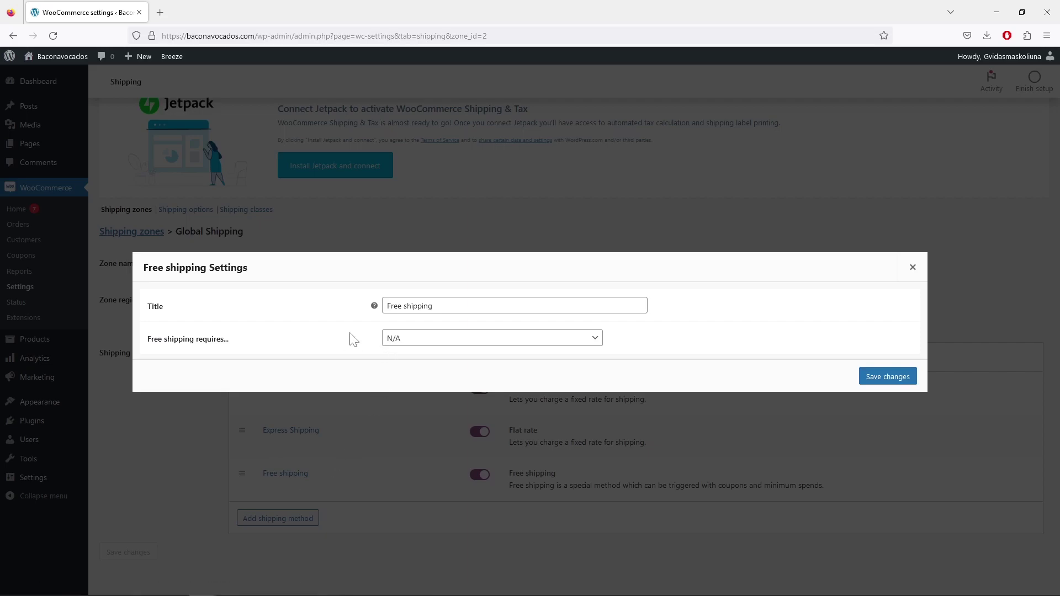
left_click(448, 342)
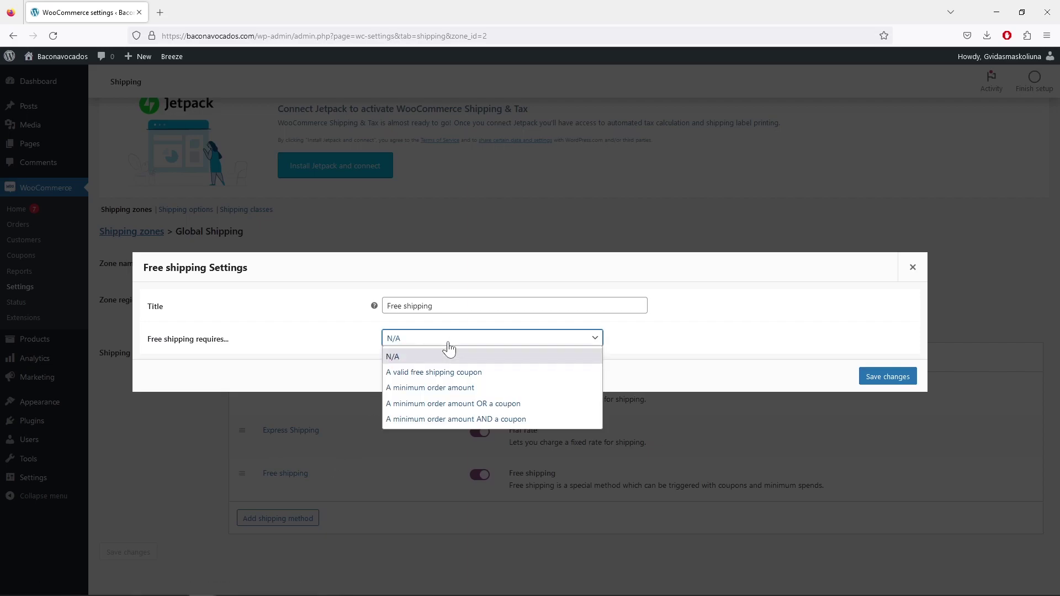
left_click(498, 392)
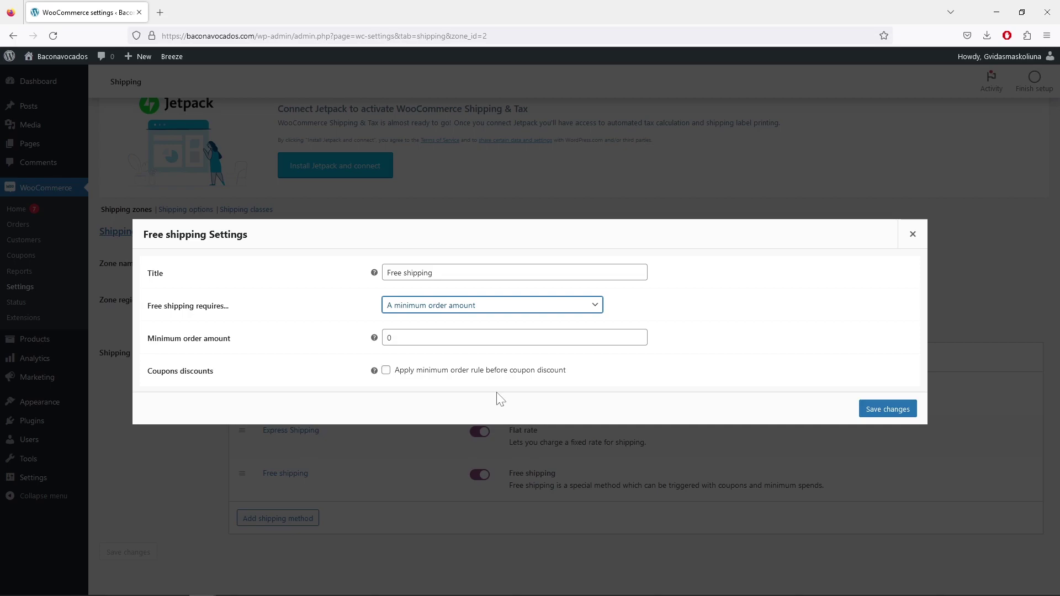
key("Tab")
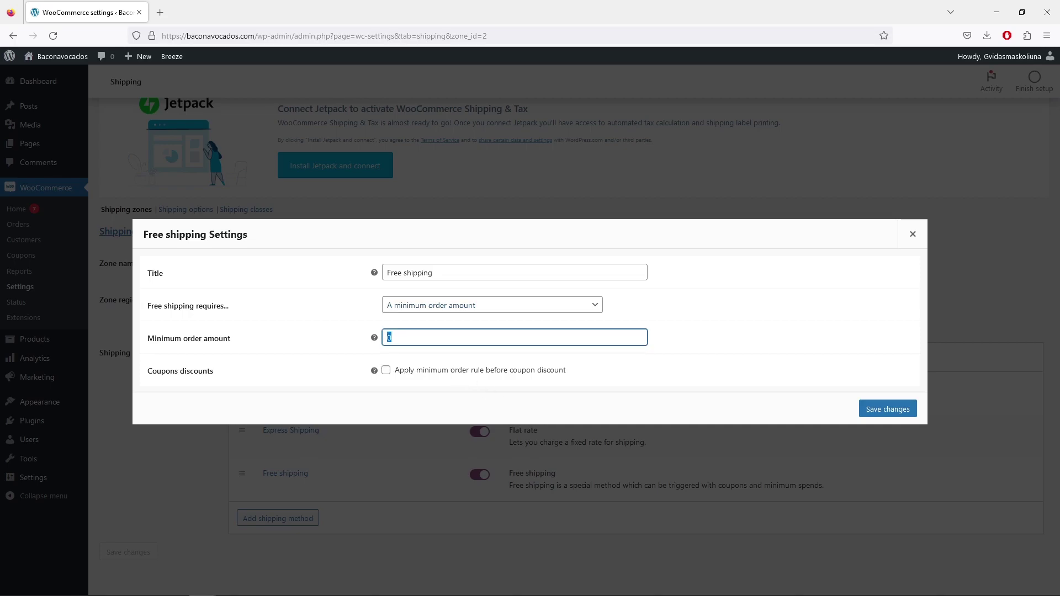
type("80")
left_click(880, 409)
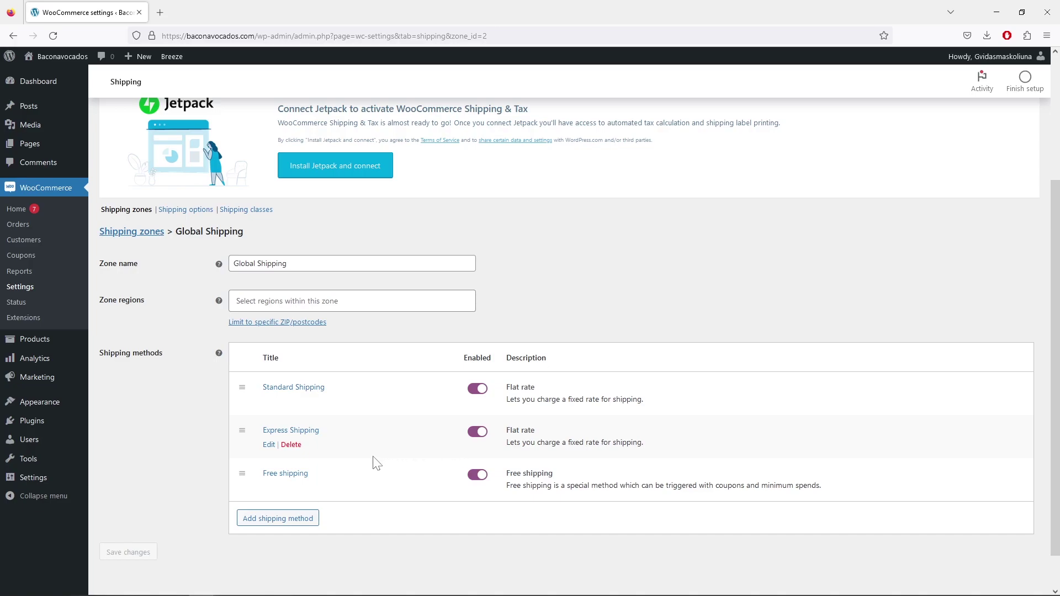
Add a fourth flat rate titled UPS Delivery, tax status None, cost 8, and save.
left_click(279, 521)
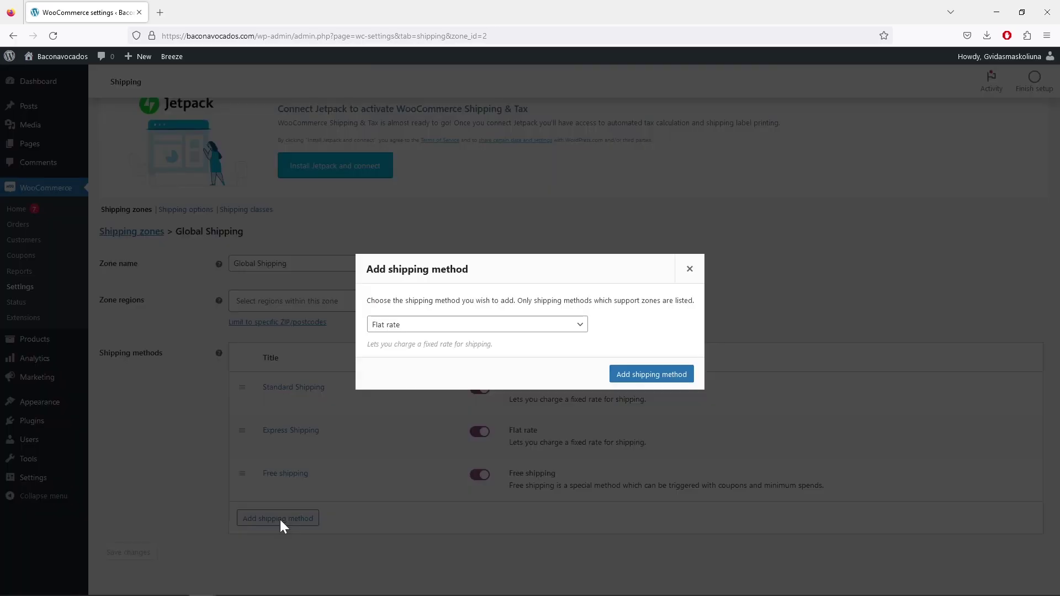
left_click(676, 375)
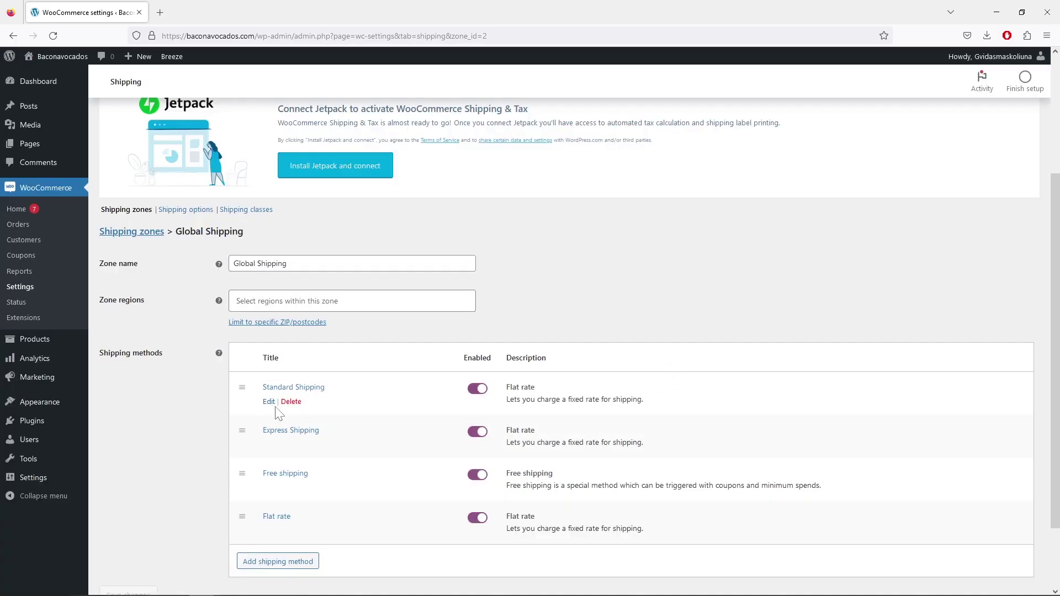
left_click(269, 532)
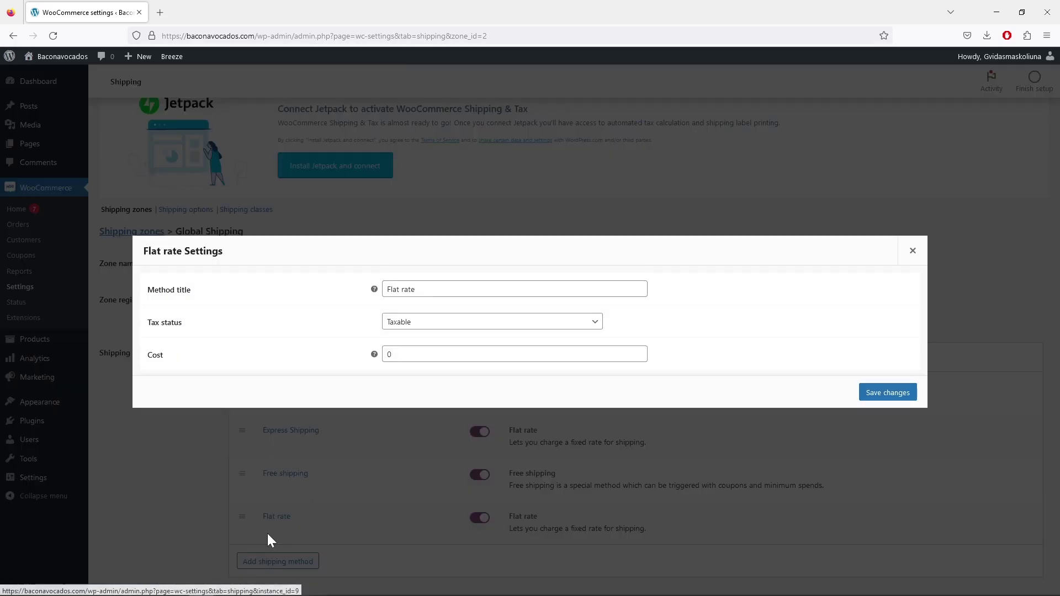
key("ctrl+shift+Left")
key("ctrl+shift+Left")
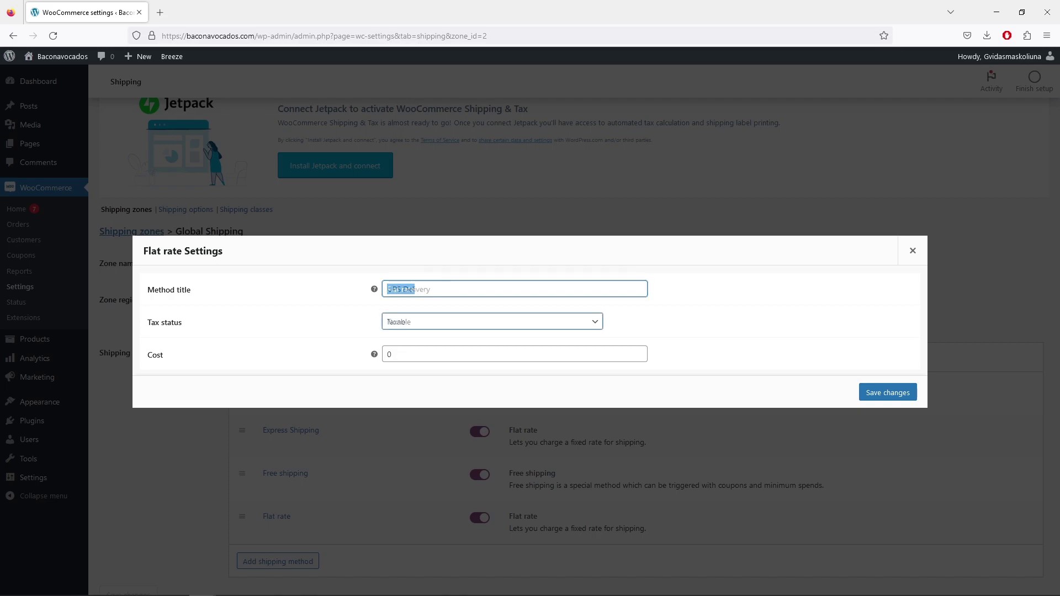
type("UPS Delivery")
key("Tab")
key("Down")
key("Tab")
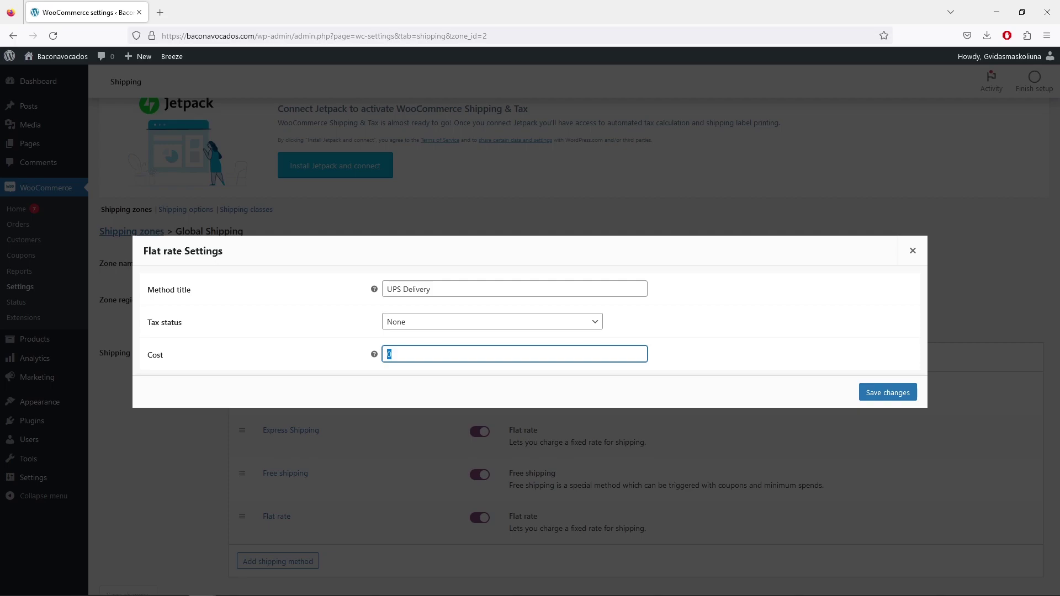
type("8")
left_click(883, 395)
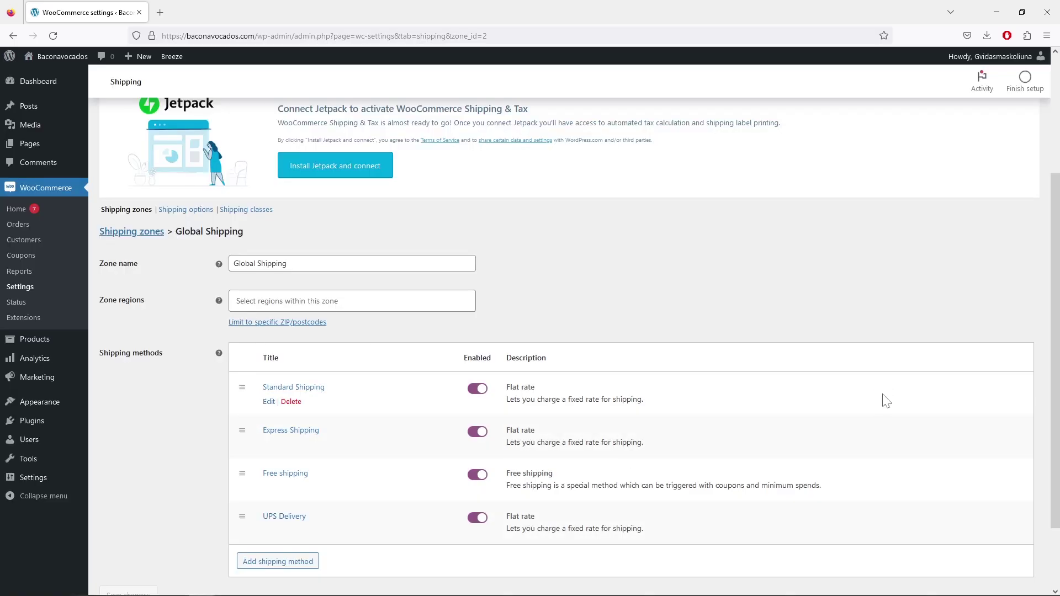
Move UPS Delivery above Free shipping in the method list and save the Global Shipping zone.
scroll(688, 474, "down", 3)
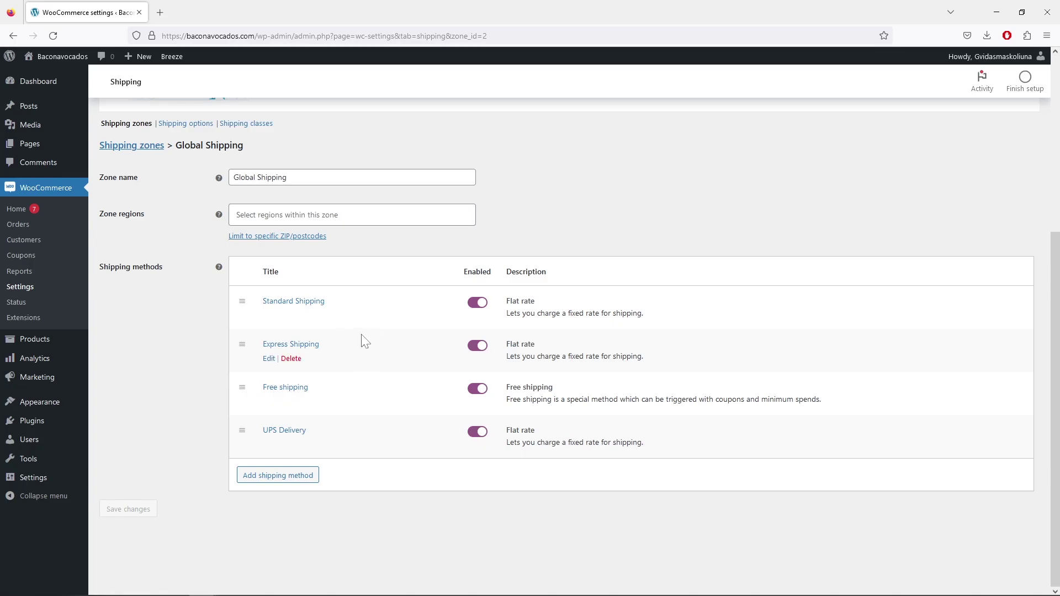
left_click_drag(243, 430, 243, 403)
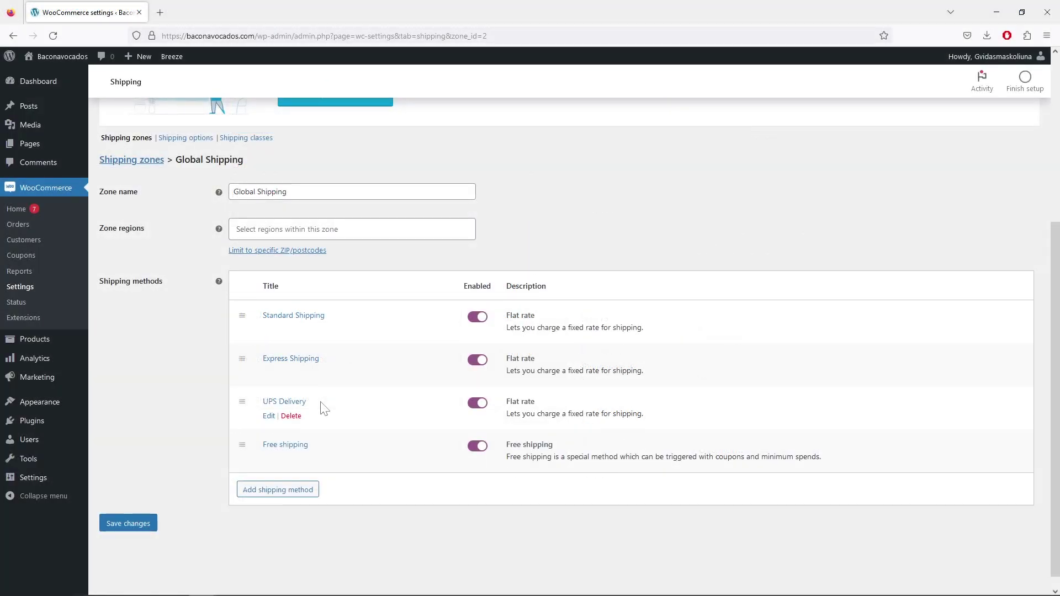
left_click(146, 528)
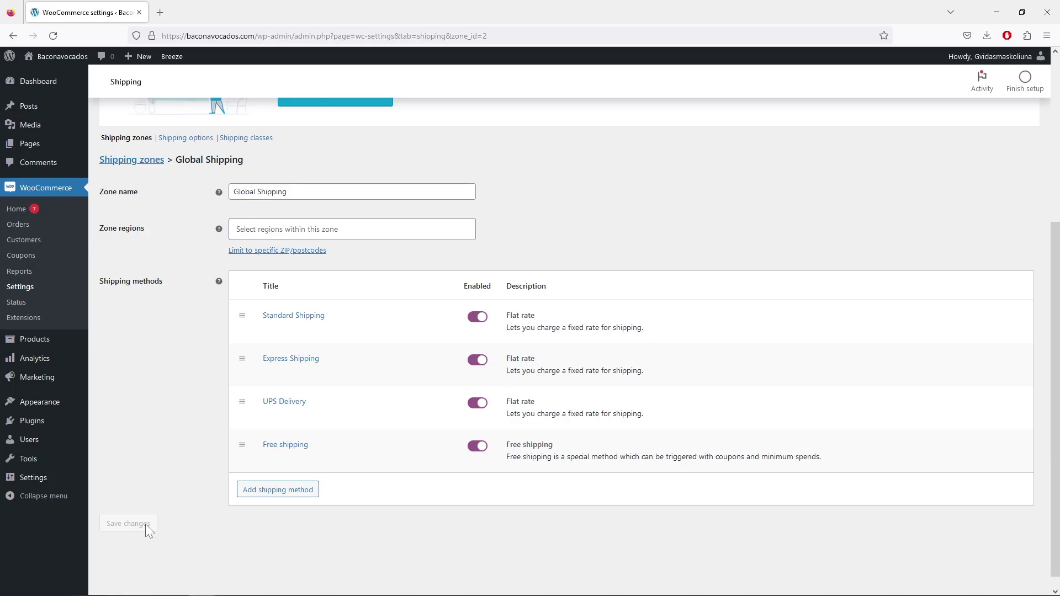
Return to the shipping zones list showing Global Shipping with its four methods.
left_click(130, 163)
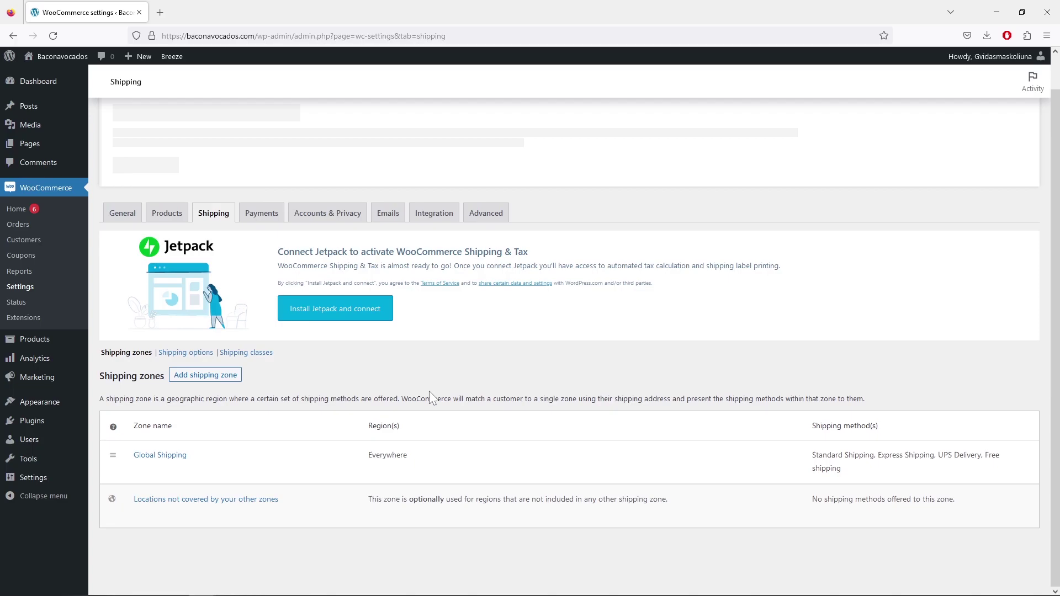
mouse_move(256, 464)
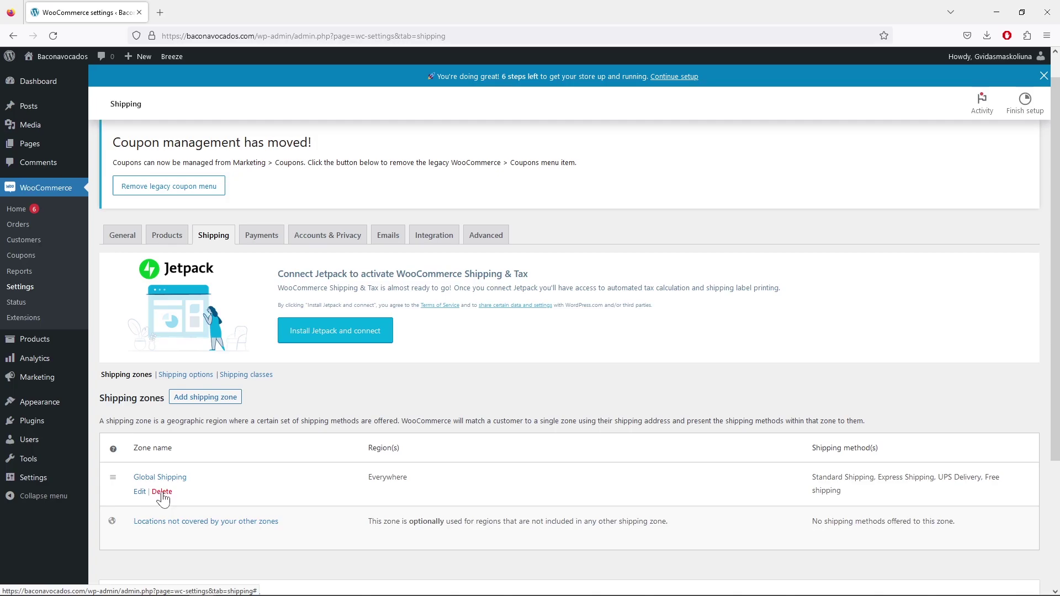
Start a new zone named US with United States (US) as its region.
left_click(209, 399)
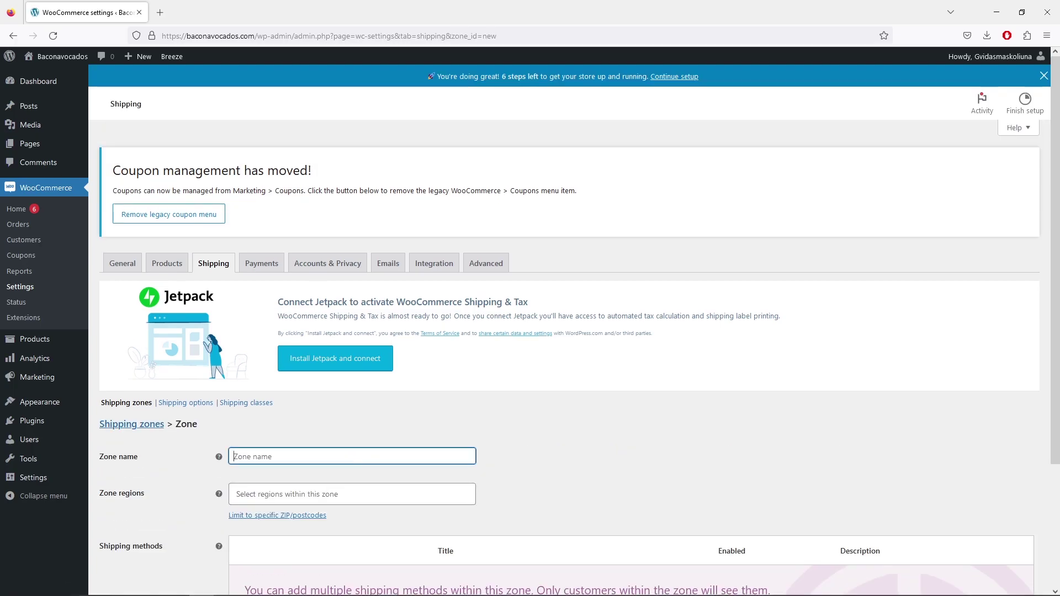
scroll(517, 439, "down", 2)
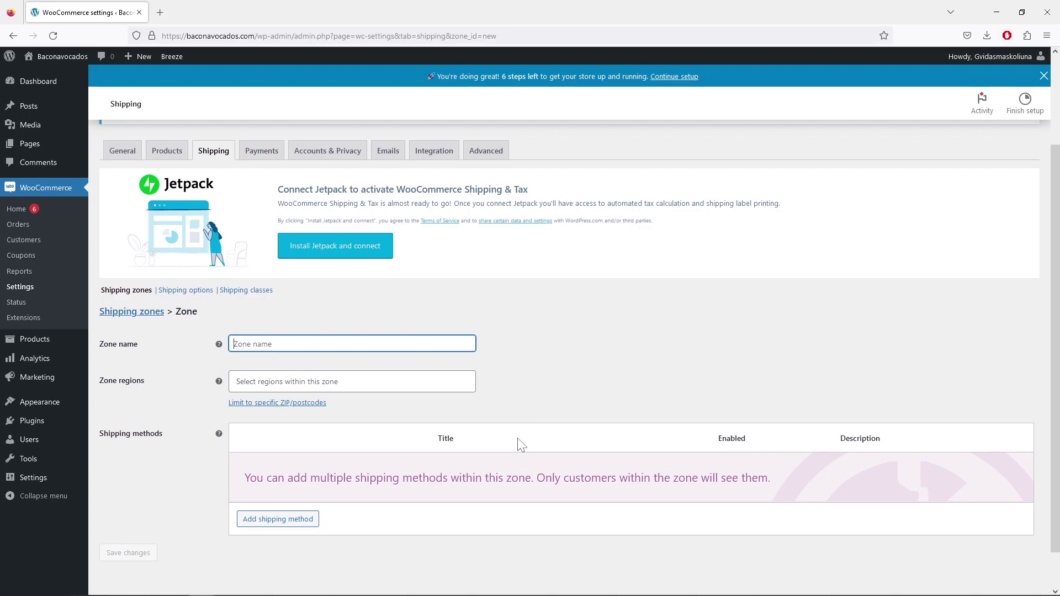
type("US")
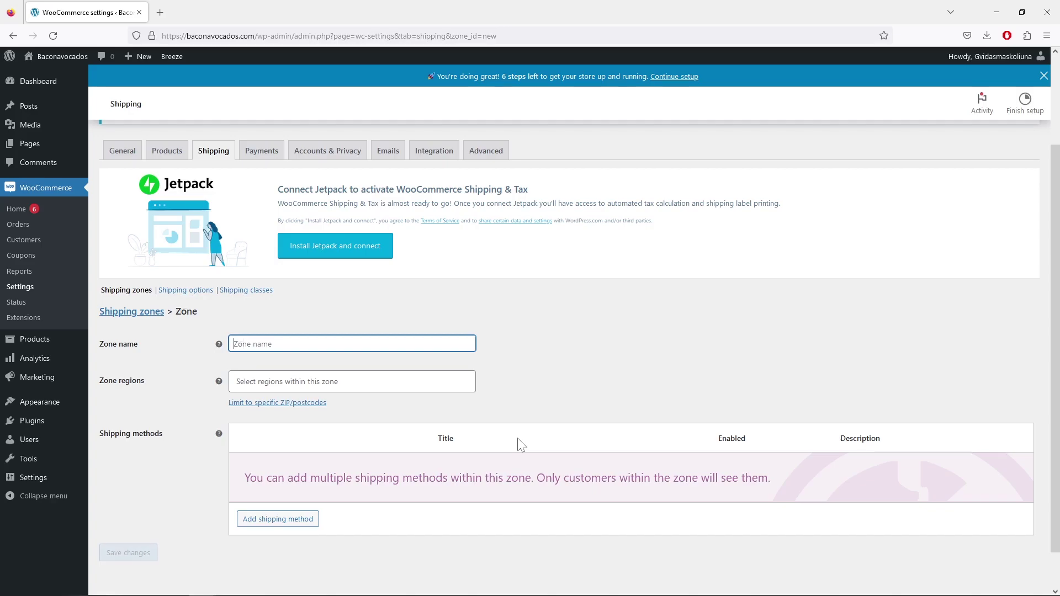
left_click(381, 381)
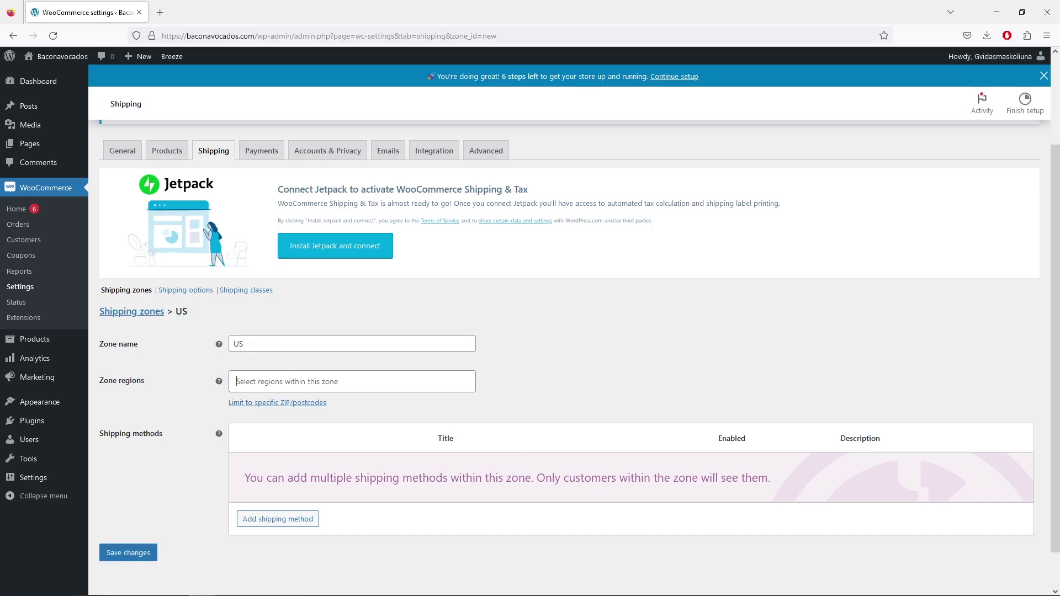
type("united")
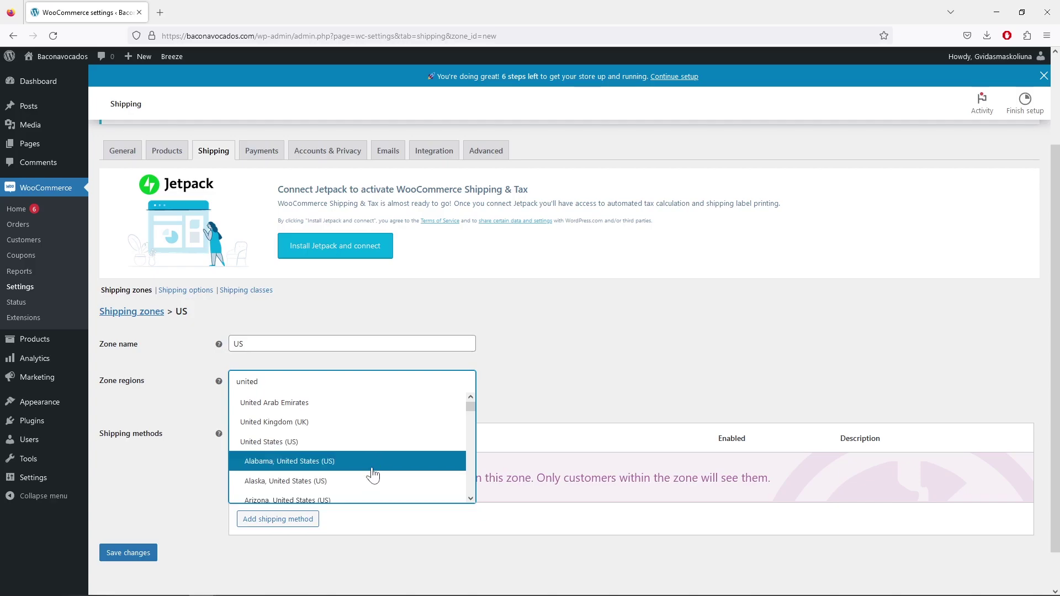
left_click(377, 447)
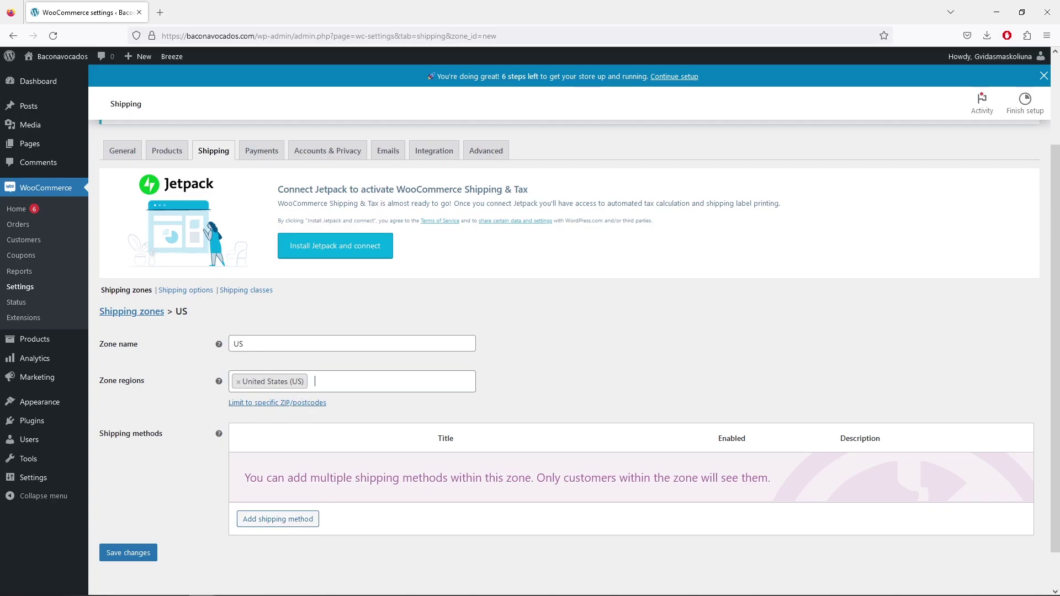
Rename the zone to English Speaking and add United Kingdom (UK) as a region.
key("shift+Tab")
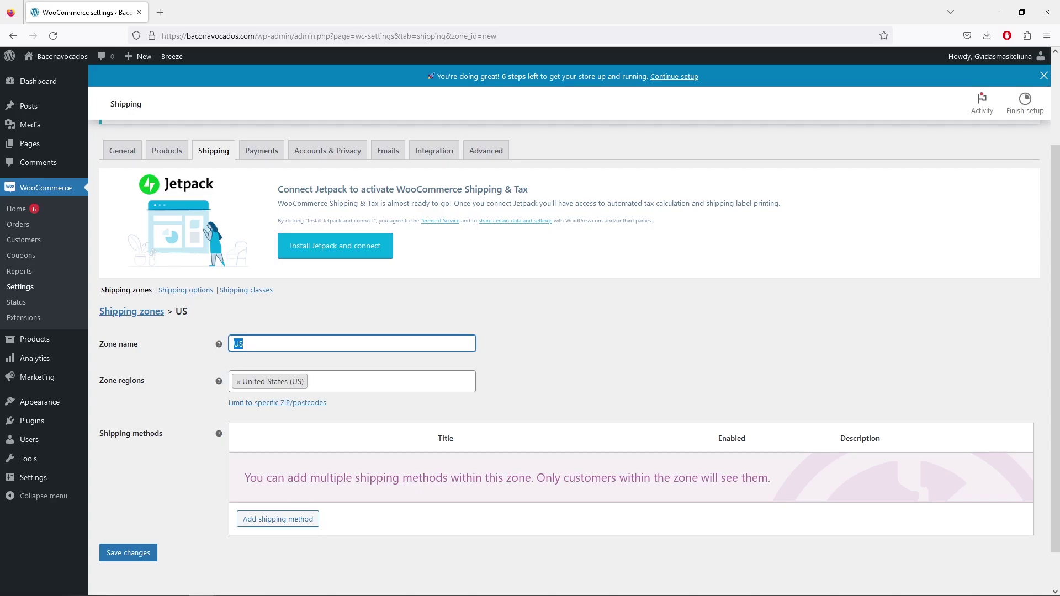
type("English Speaking")
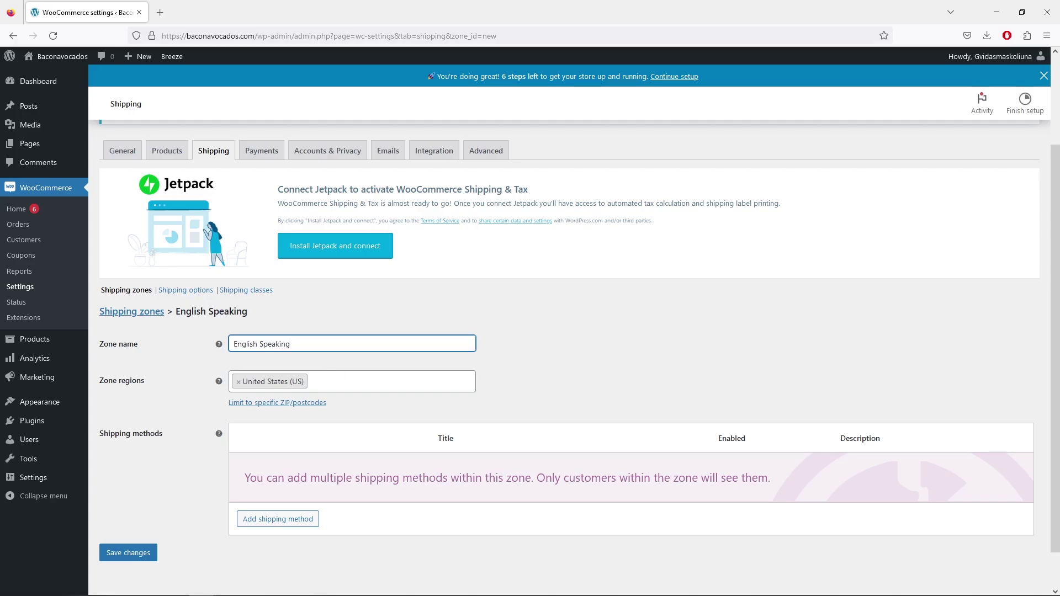
key("Tab")
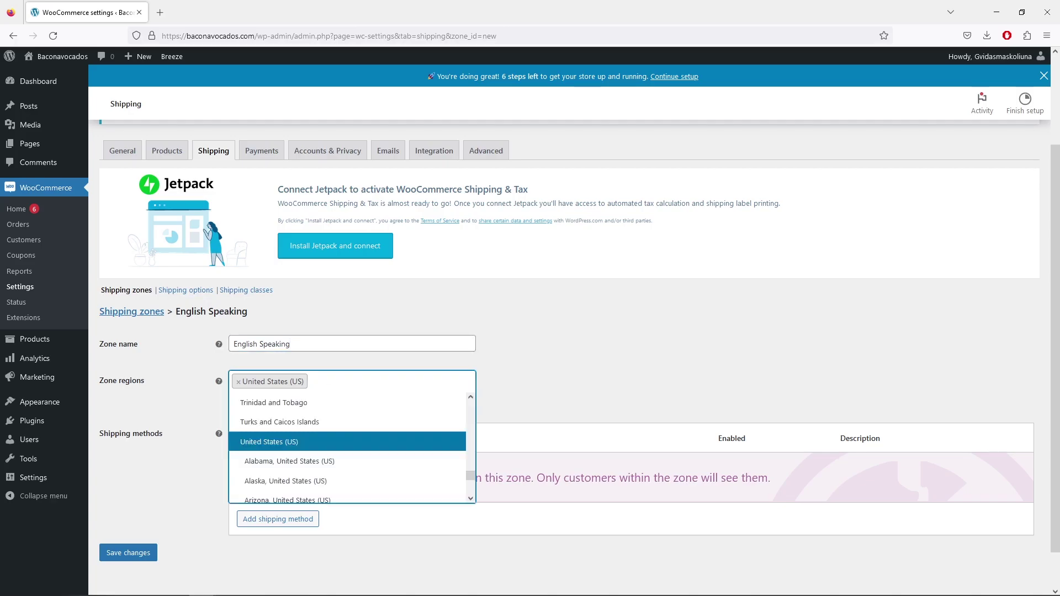
type("United K")
key("Return")
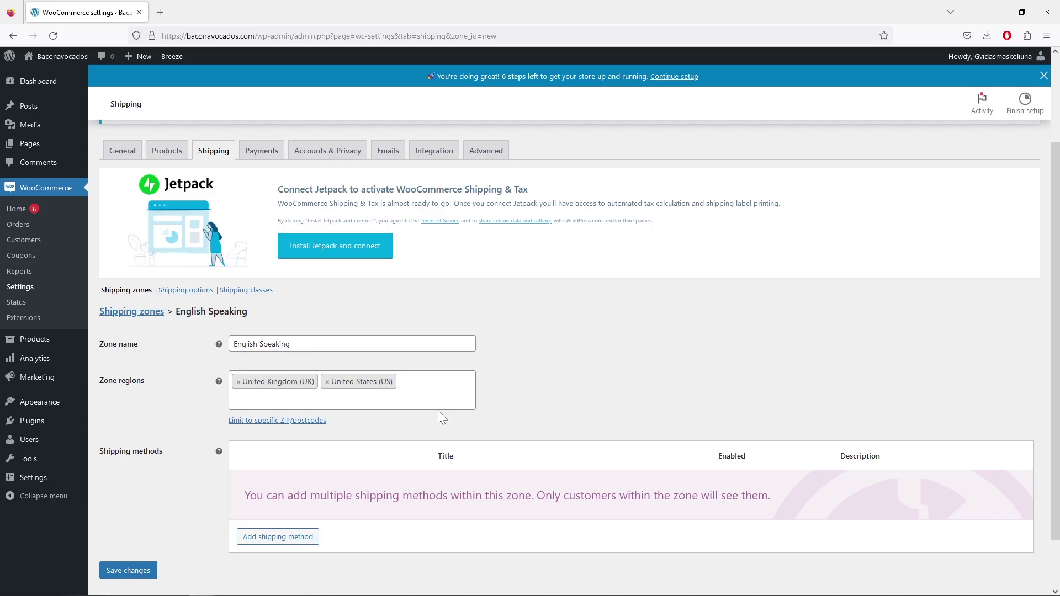
Remove United Kingdom (UK) and rename the zone back to US.
left_click(238, 382)
key("shift+Tab")
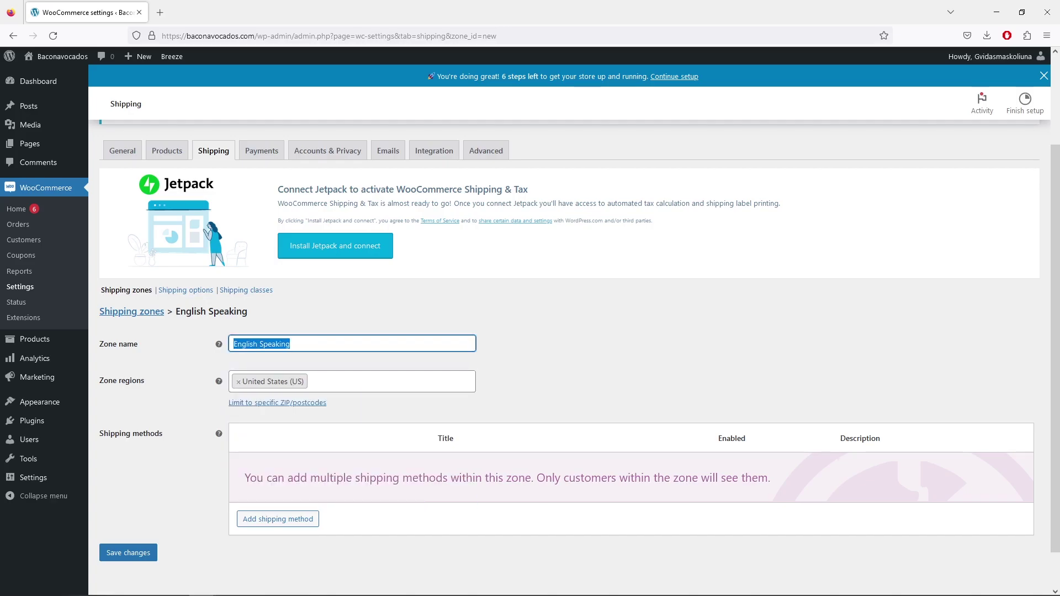
type("US")
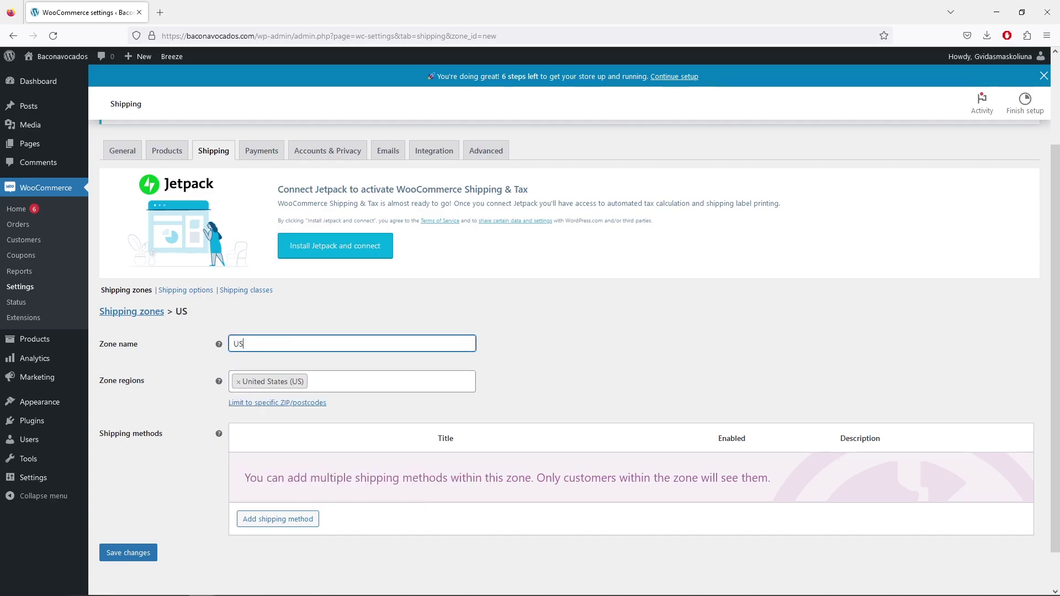
left_click(528, 345)
Add a Flat rate shipping method to the US zone.
left_click(288, 522)
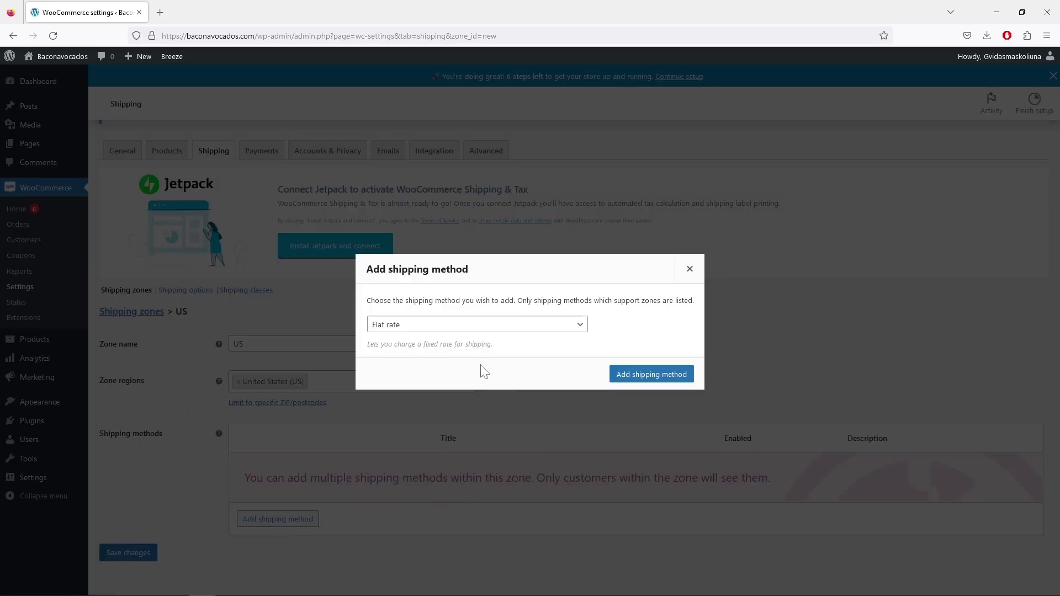
left_click(517, 327)
left_click(496, 343)
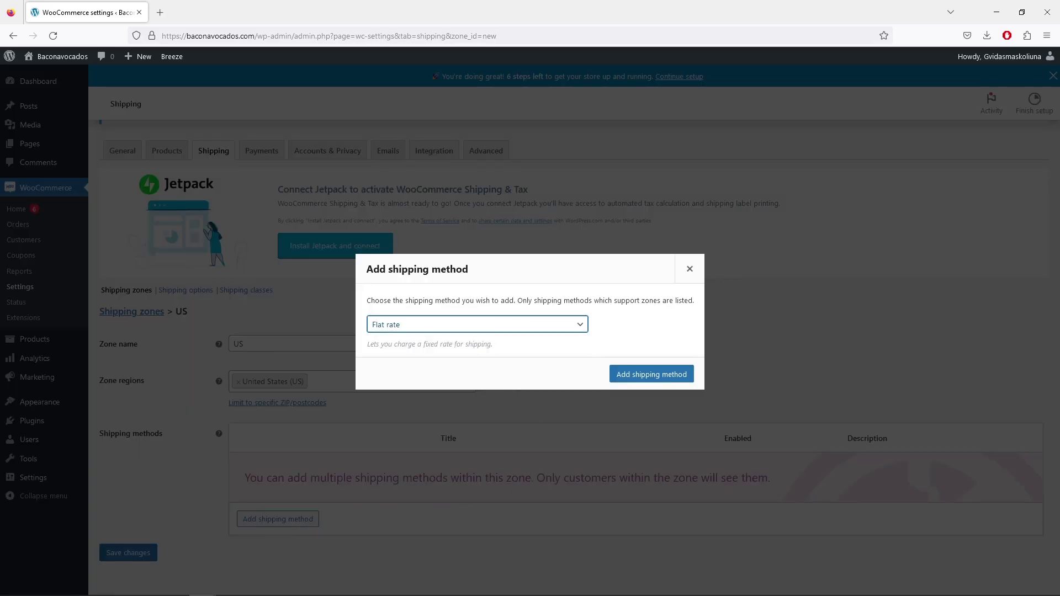
left_click(668, 375)
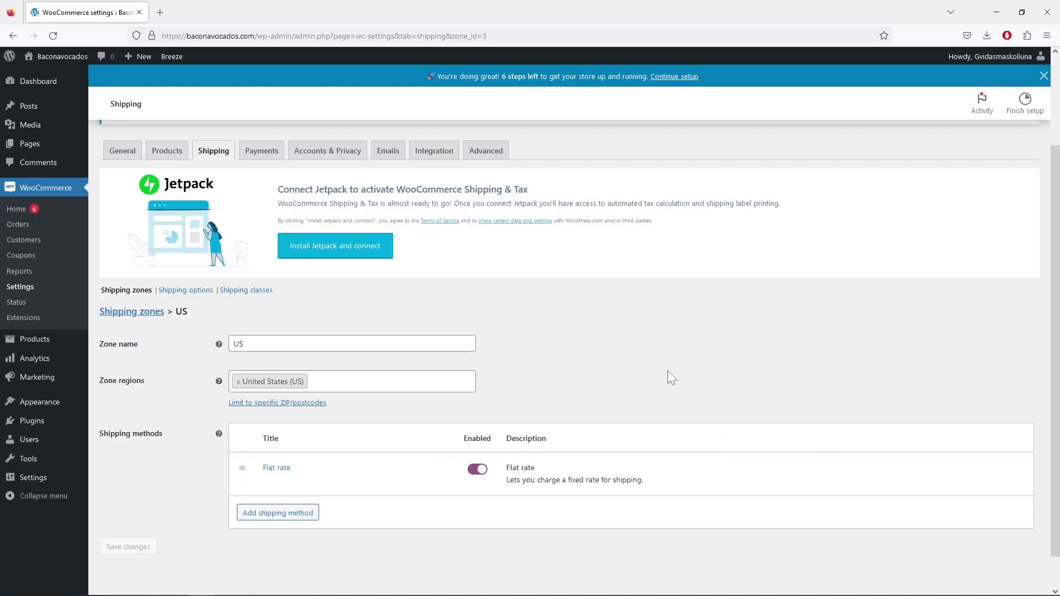
Title the flat rate Standard Shipping, set tax status None and cost 5, and save.
left_click(268, 484)
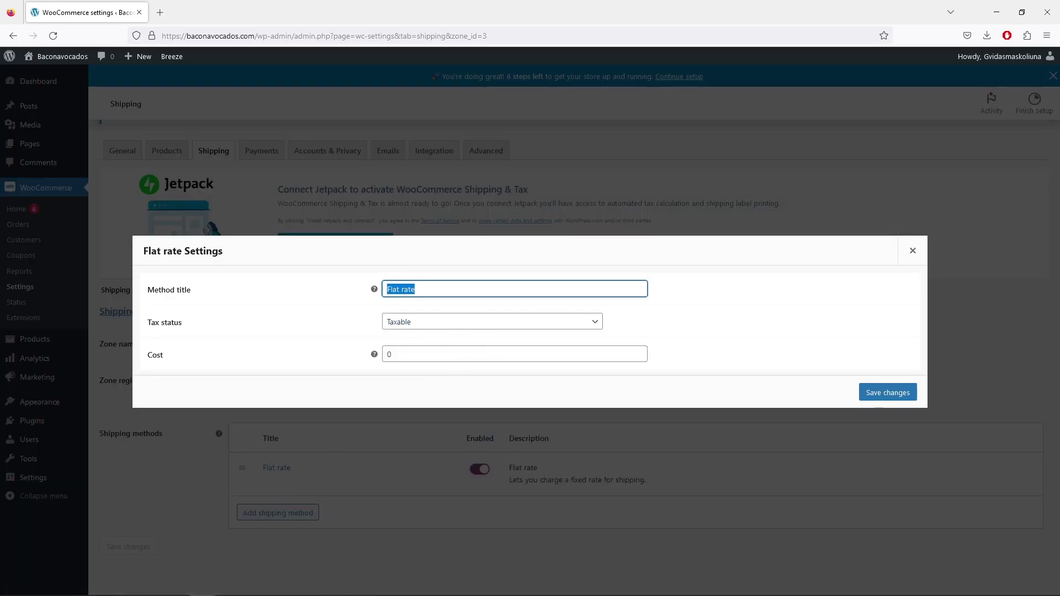
type("Standard Shipping")
left_click(463, 329)
left_click(456, 353)
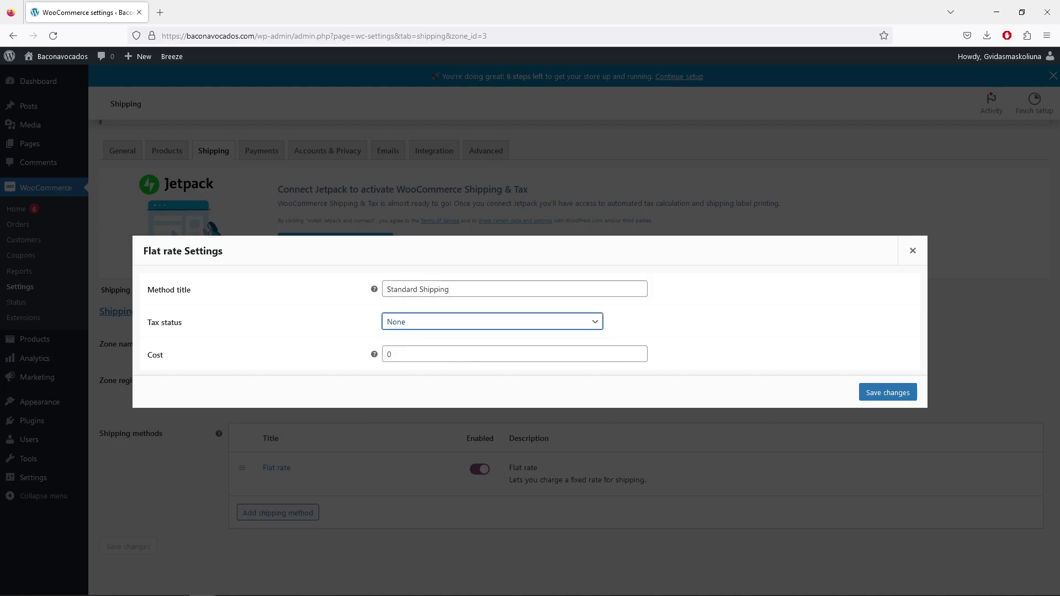
double_click(456, 354)
type("5")
left_click(871, 392)
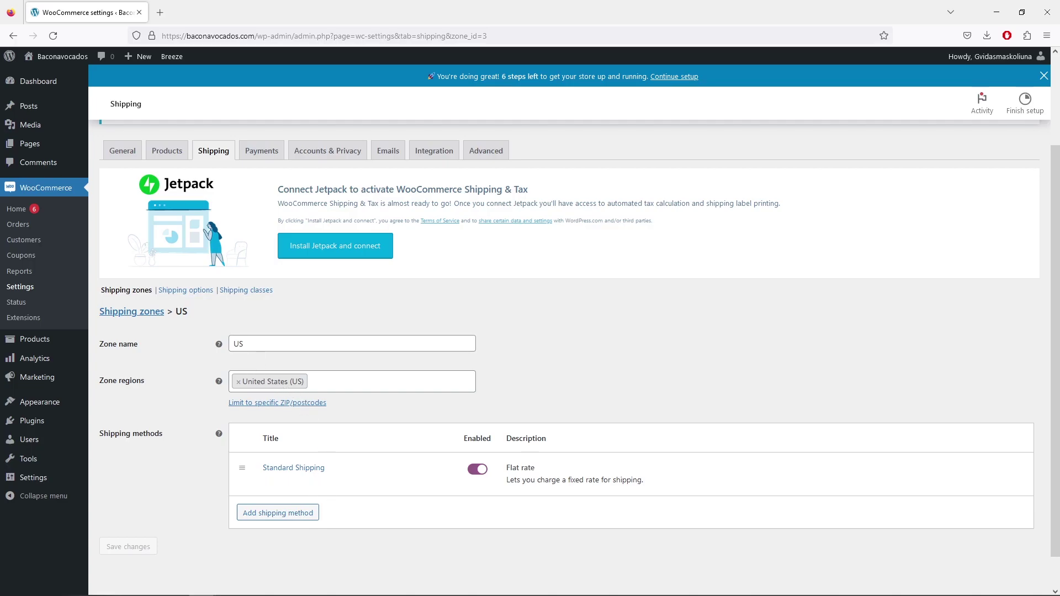
Delete the Global Shipping zone from the shipping zones list, confirming the deletion.
left_click(143, 319)
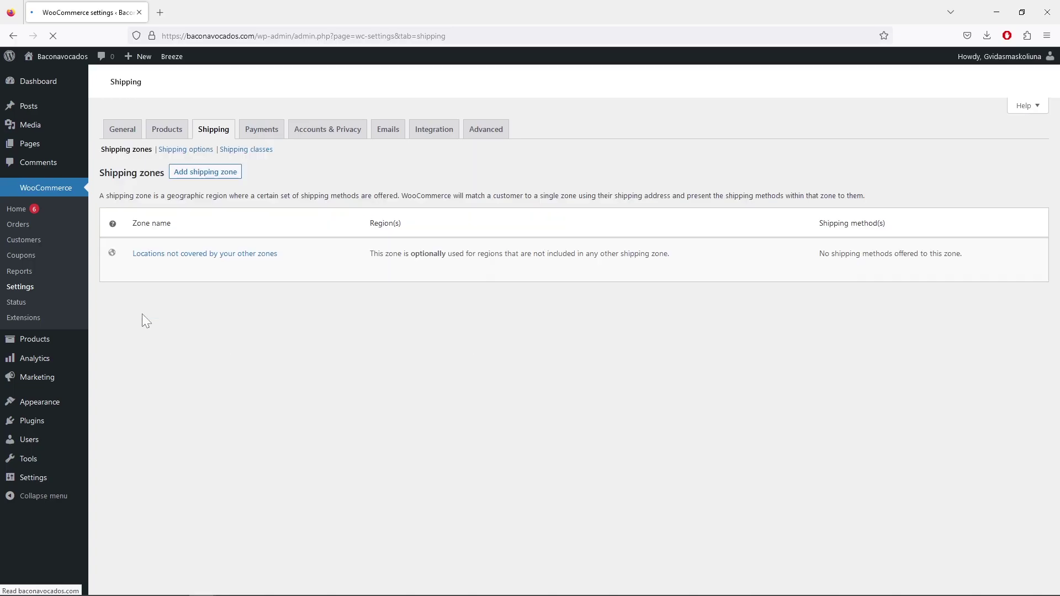
scroll(248, 386, "down", 2)
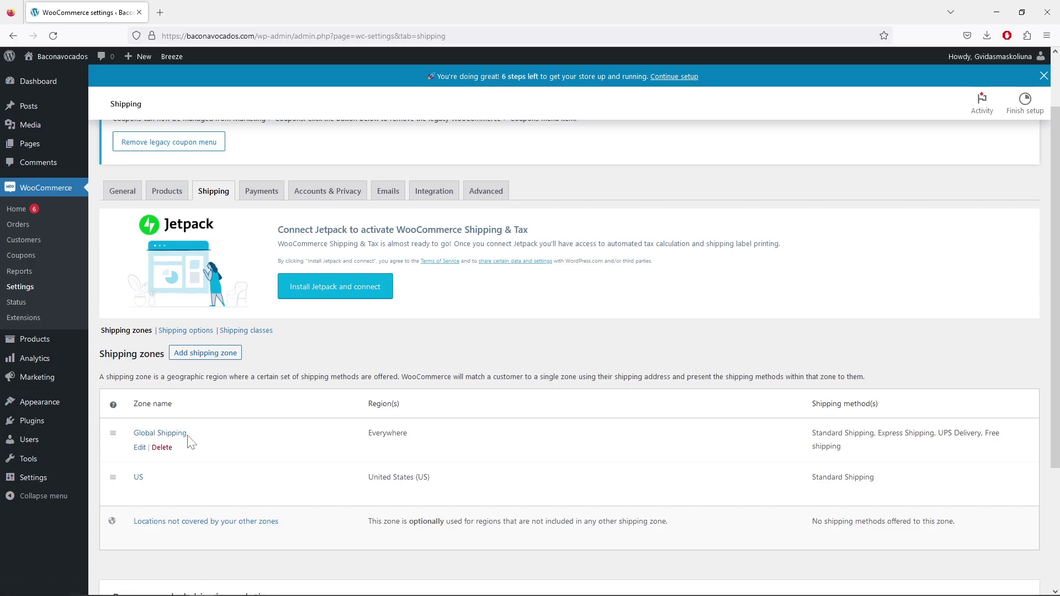
left_click(166, 447)
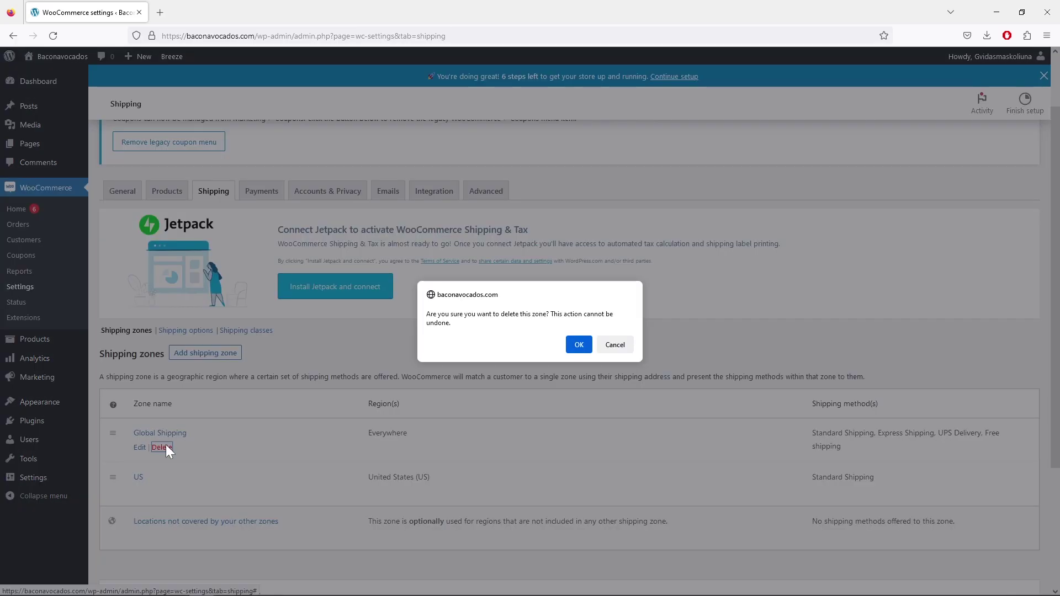
left_click(579, 345)
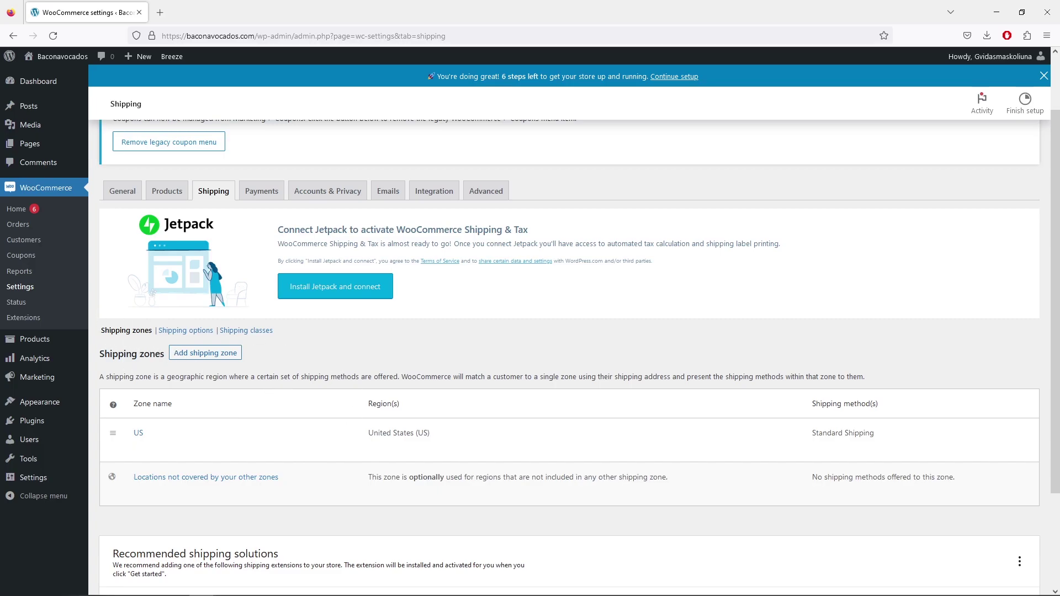
Go to the Shipping classes page under Shipping options.
left_click(187, 331)
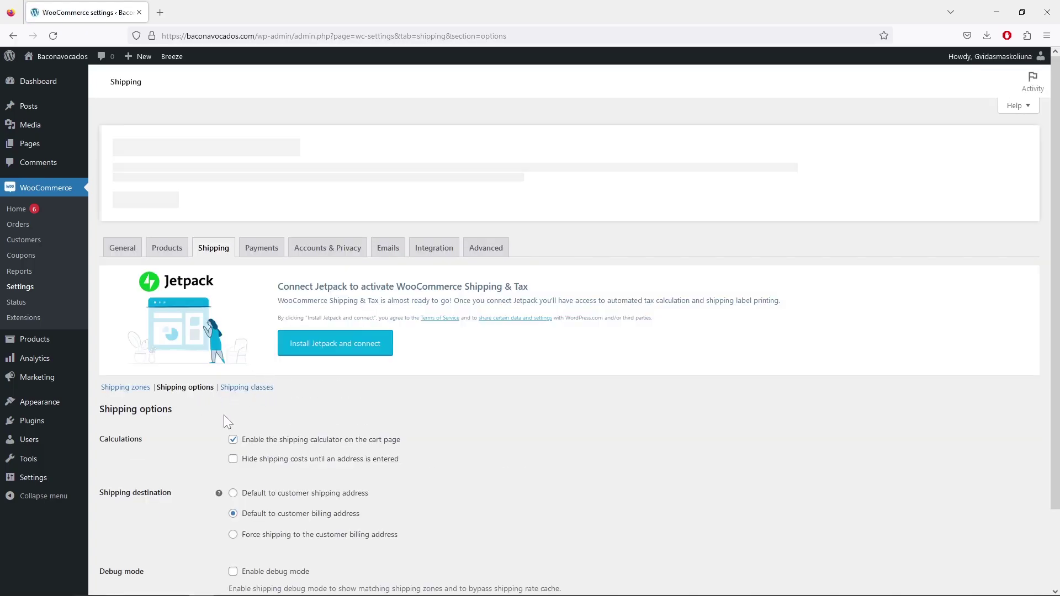
left_click(257, 403)
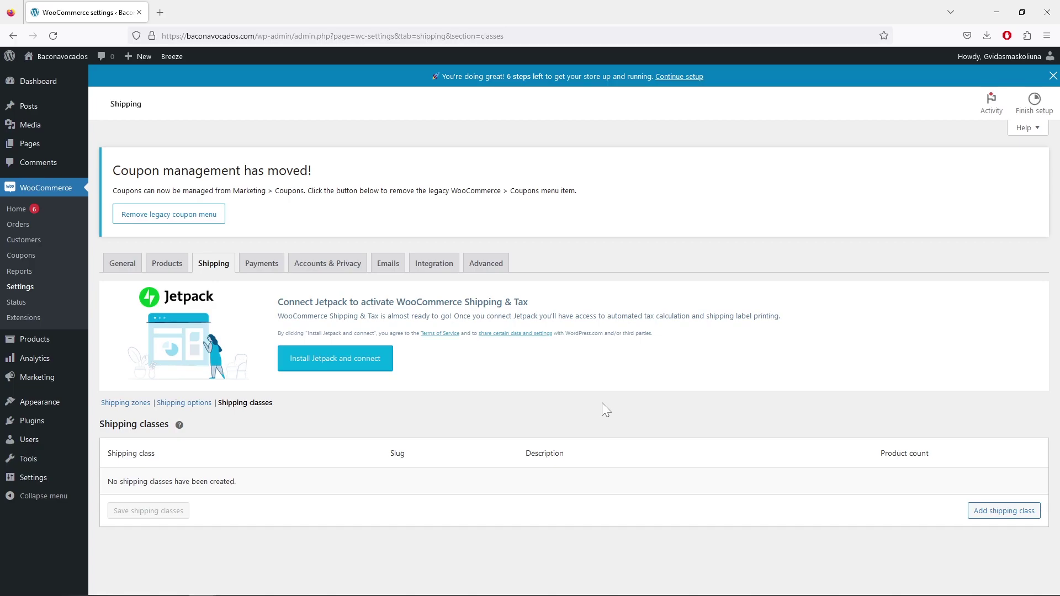
Add and save shipping class 'Heavy Products' with slug 'heavy' and description 'For heavy products'.
left_click(1003, 511)
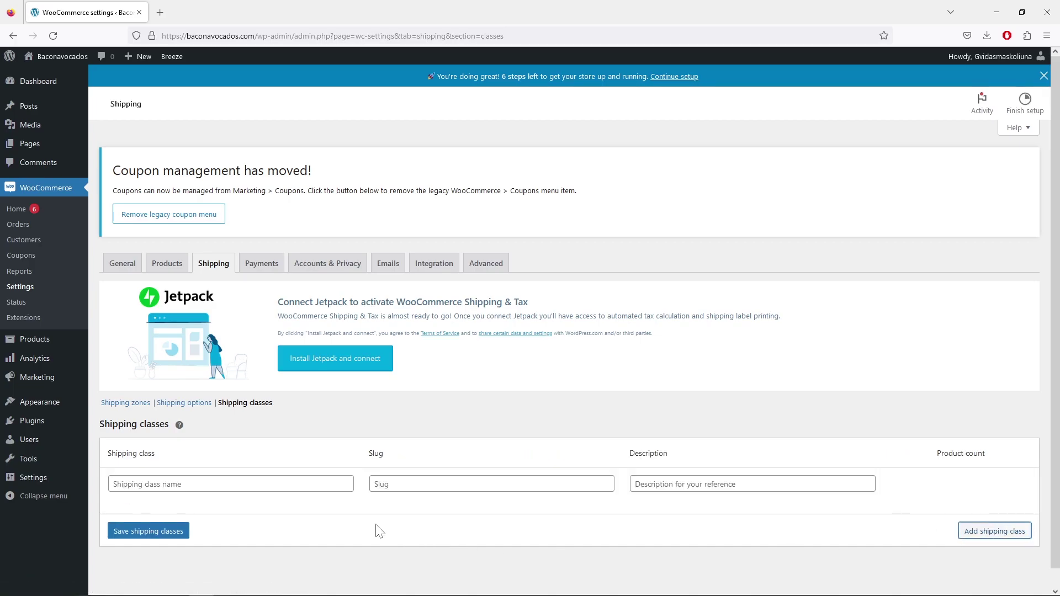
left_click(298, 486)
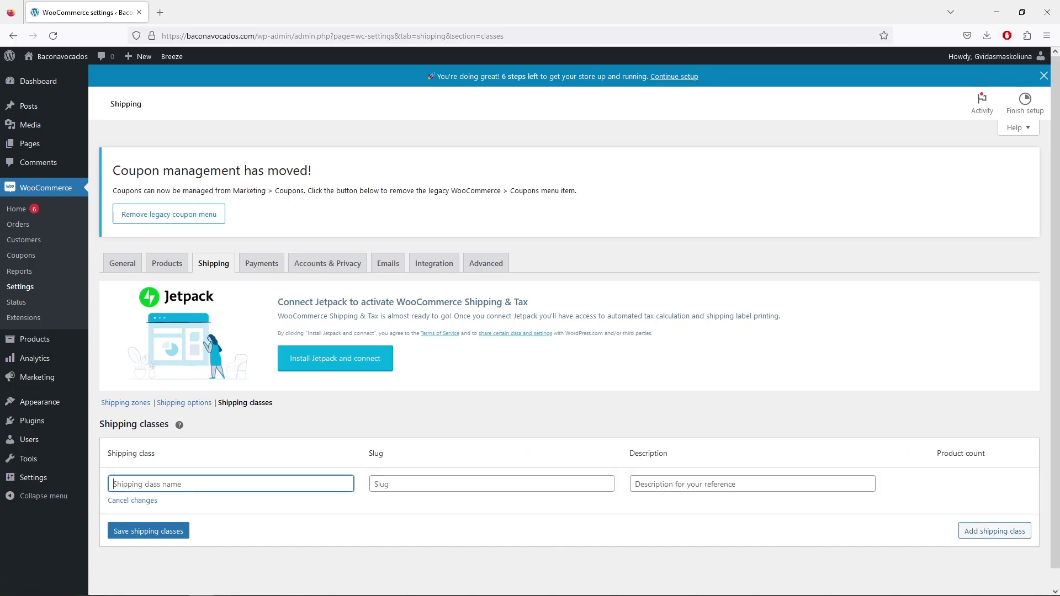
type("Heavy Products")
key("Tab")
type("heavy")
key("Tab")
type("For heavy products")
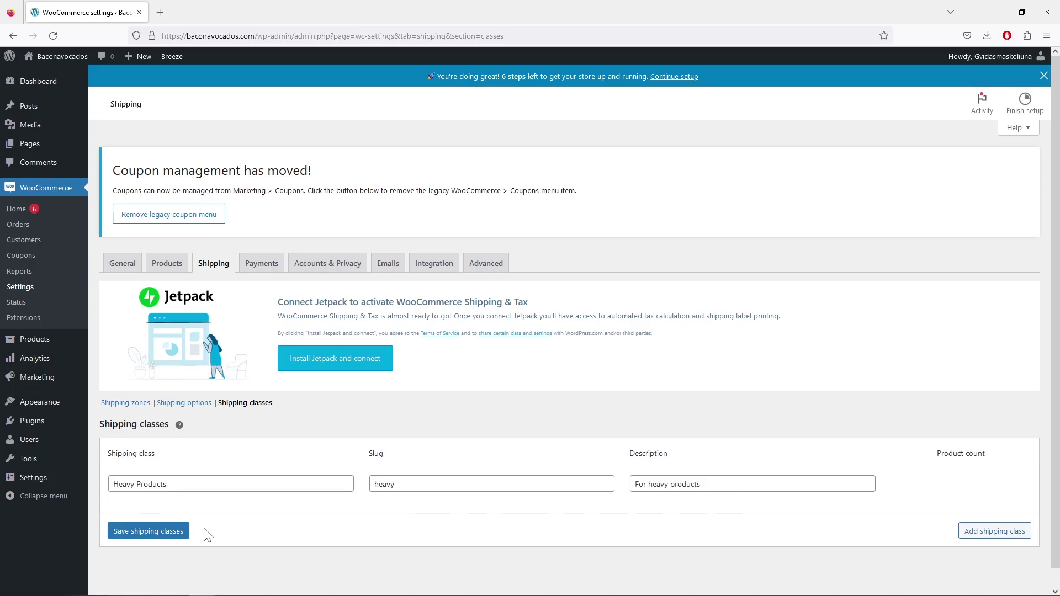
left_click(167, 534)
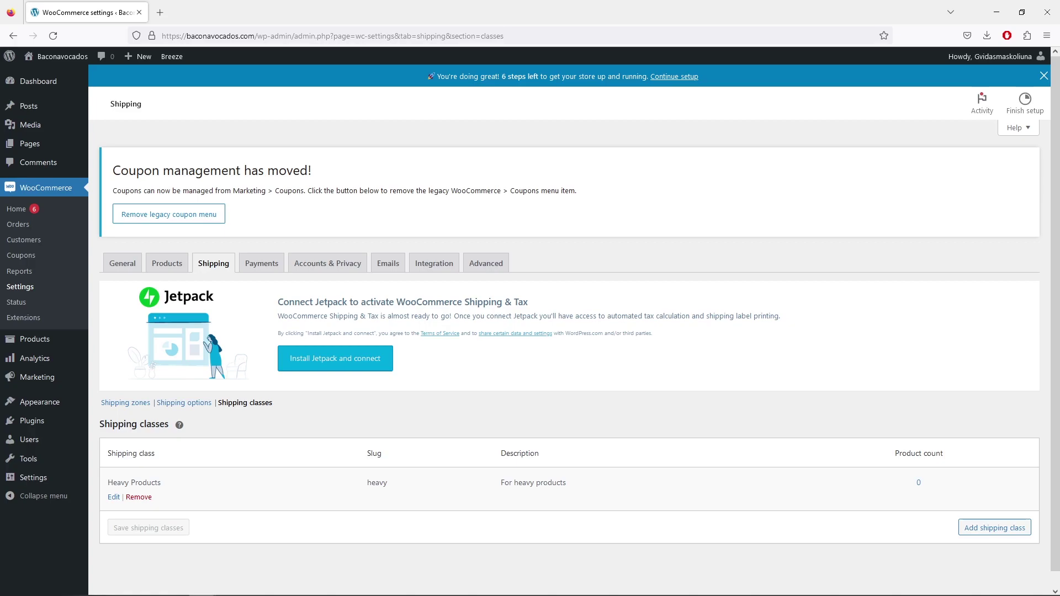
Open the Standard Shipping method settings in the US zone.
left_click(135, 405)
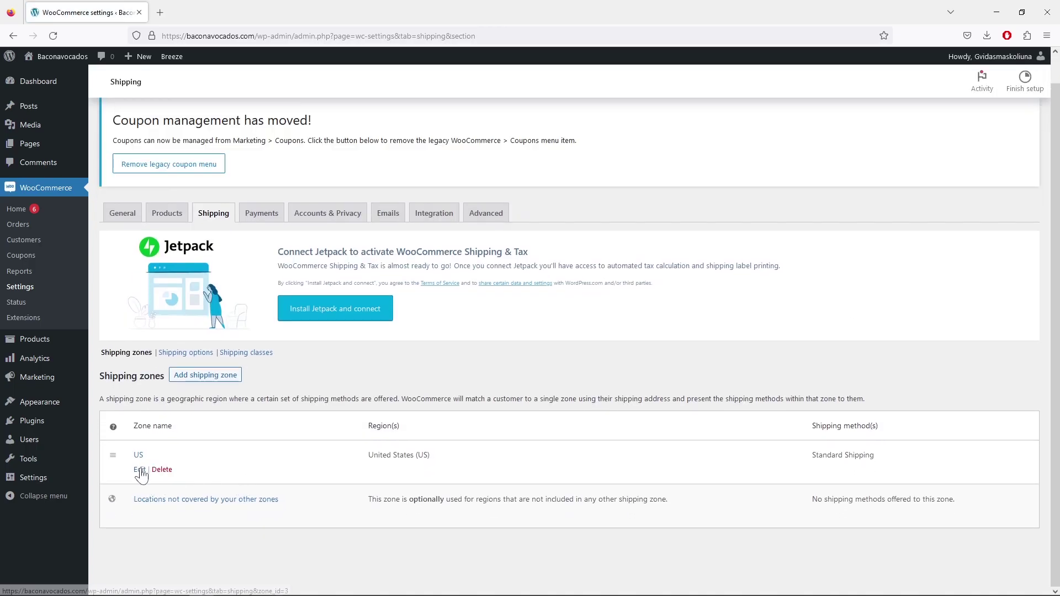
left_click(140, 469)
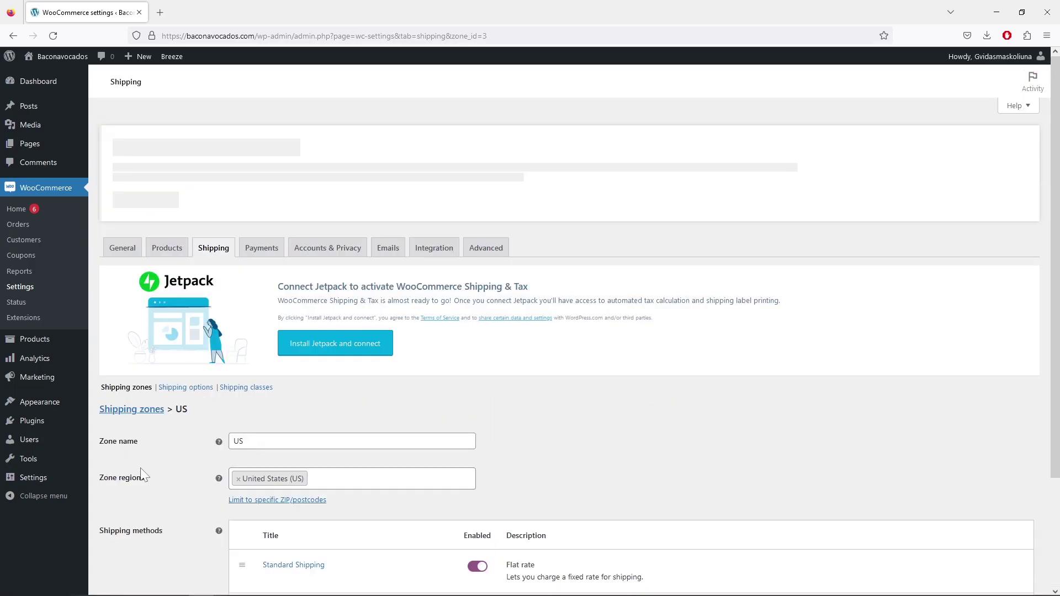
scroll(276, 522, "down", 2)
mouse_move(269, 485)
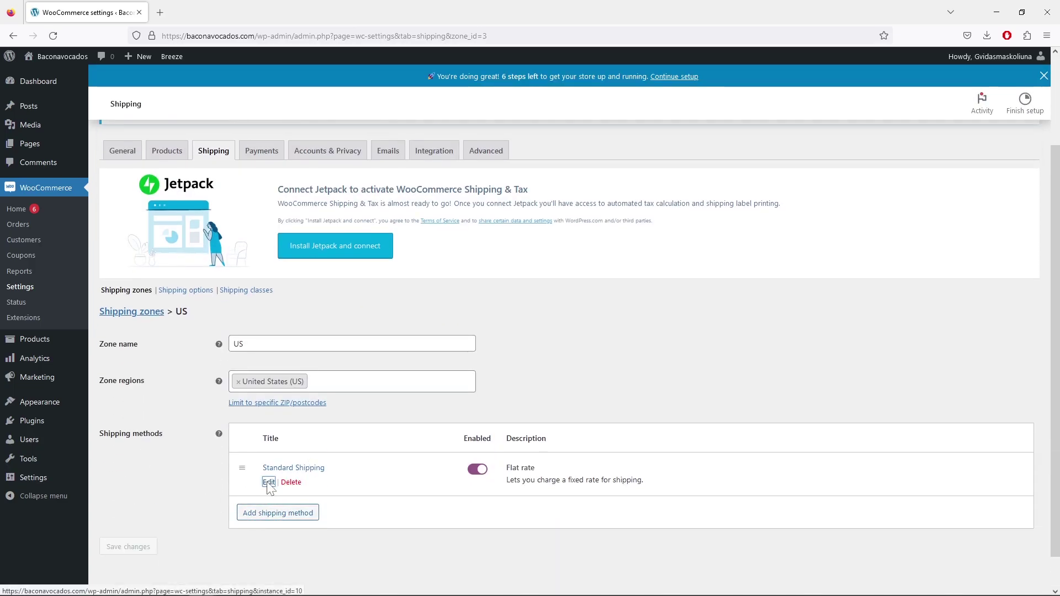
left_click(268, 483)
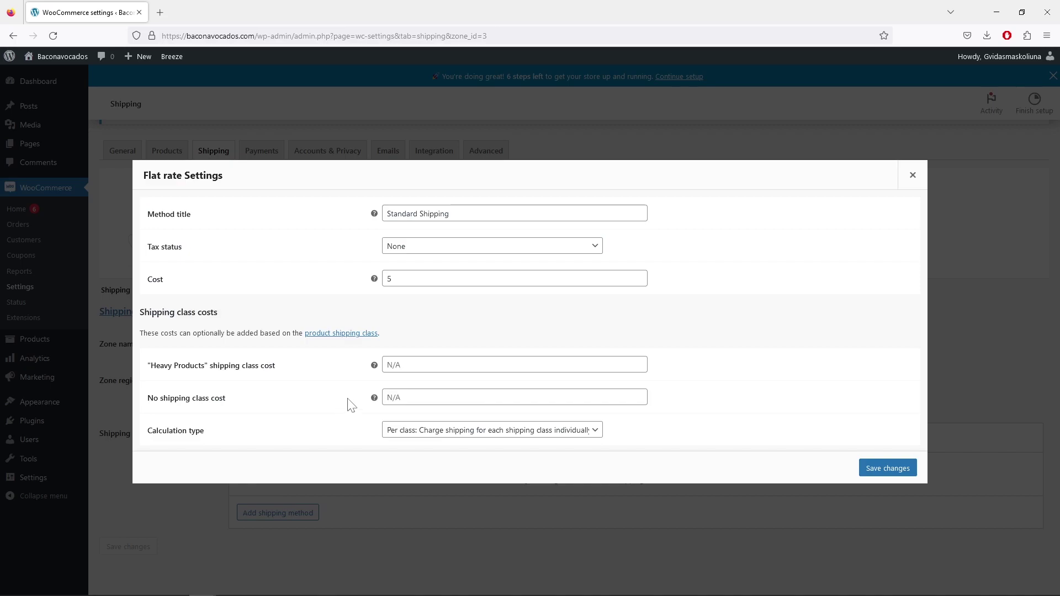
Set Heavy Products class cost to 25 and no-class cost to 5, then save.
left_click(184, 374)
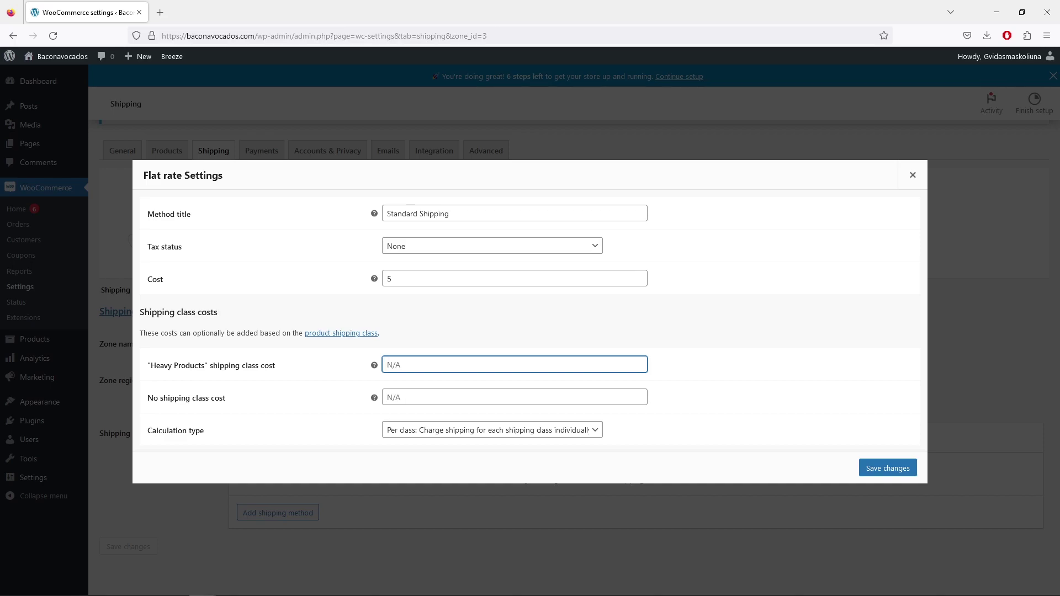
type("25")
key("Tab")
key("Tab")
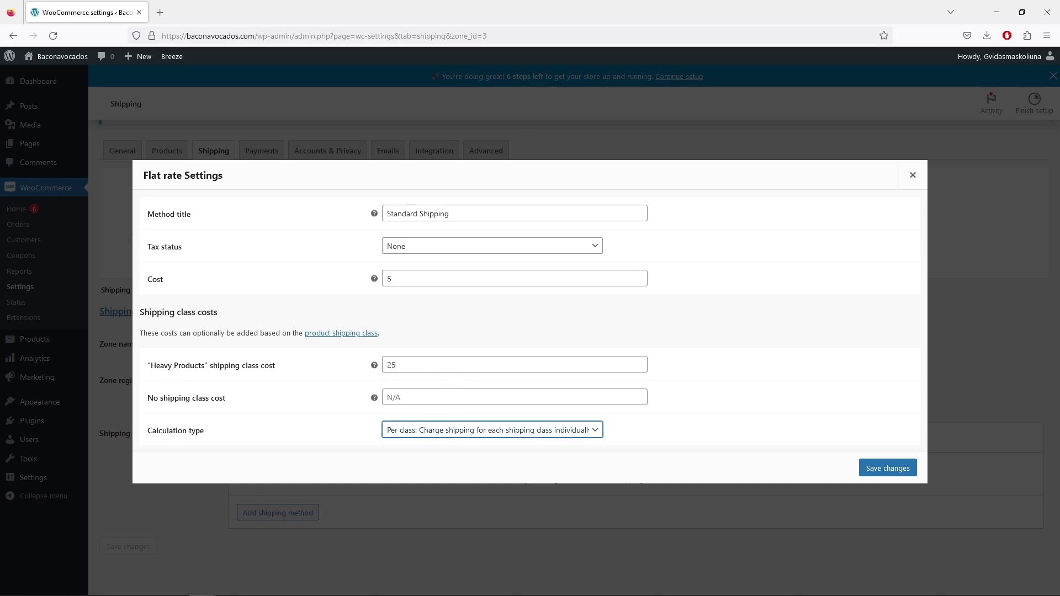
key("shift+Tab")
type("5")
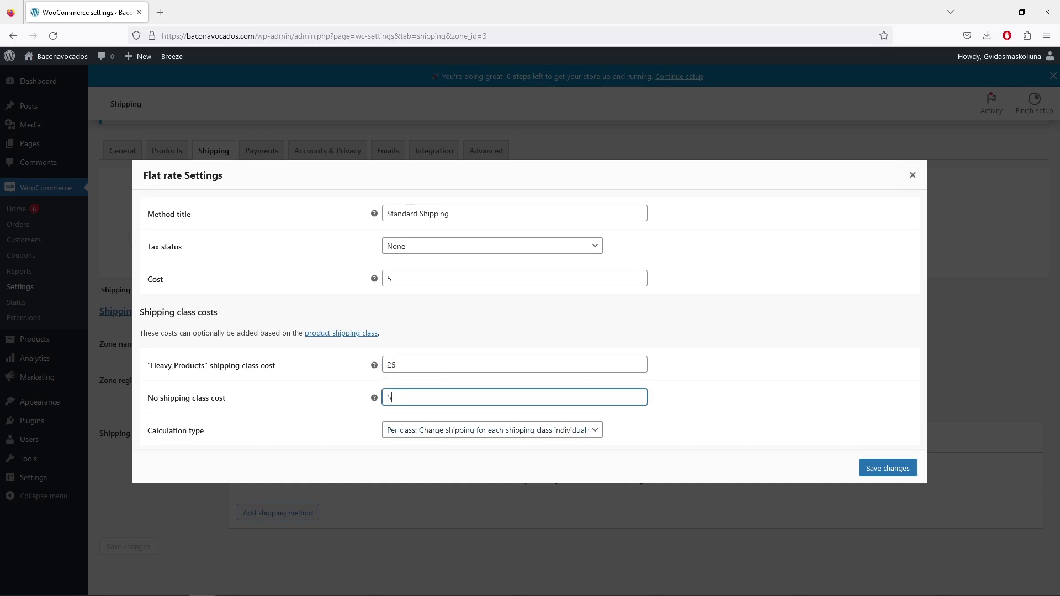
left_click(458, 387)
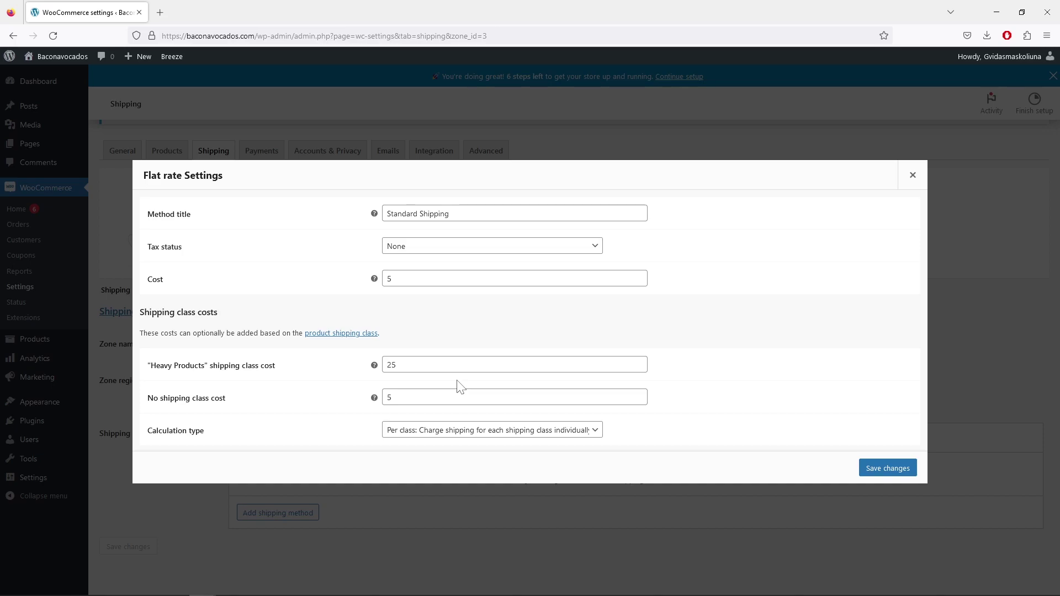
mouse_move(375, 366)
left_click(886, 470)
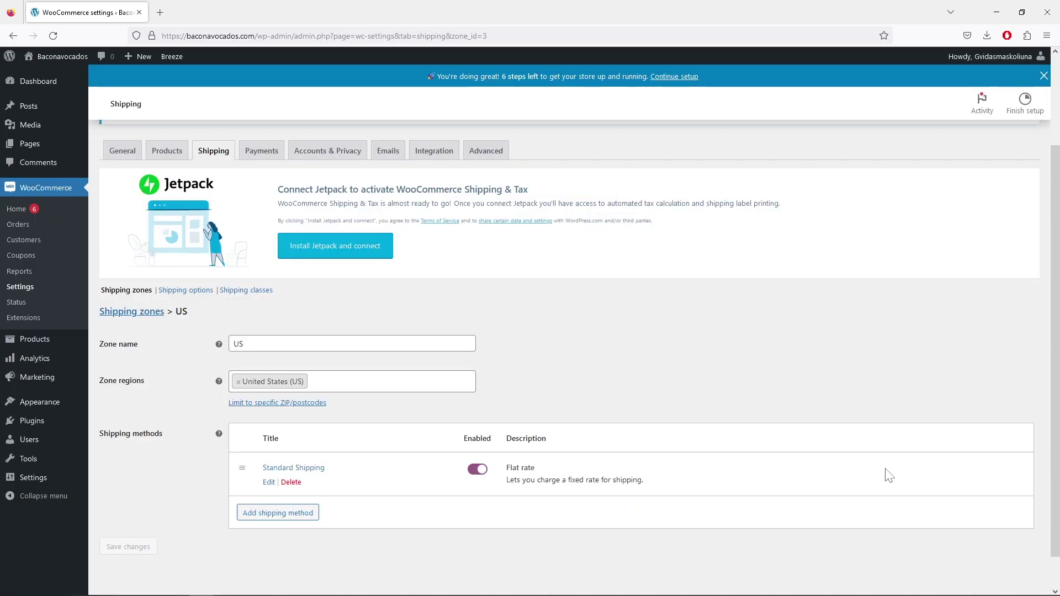
Go back to the Shipping zones overview via the breadcrumb.
left_click(145, 318)
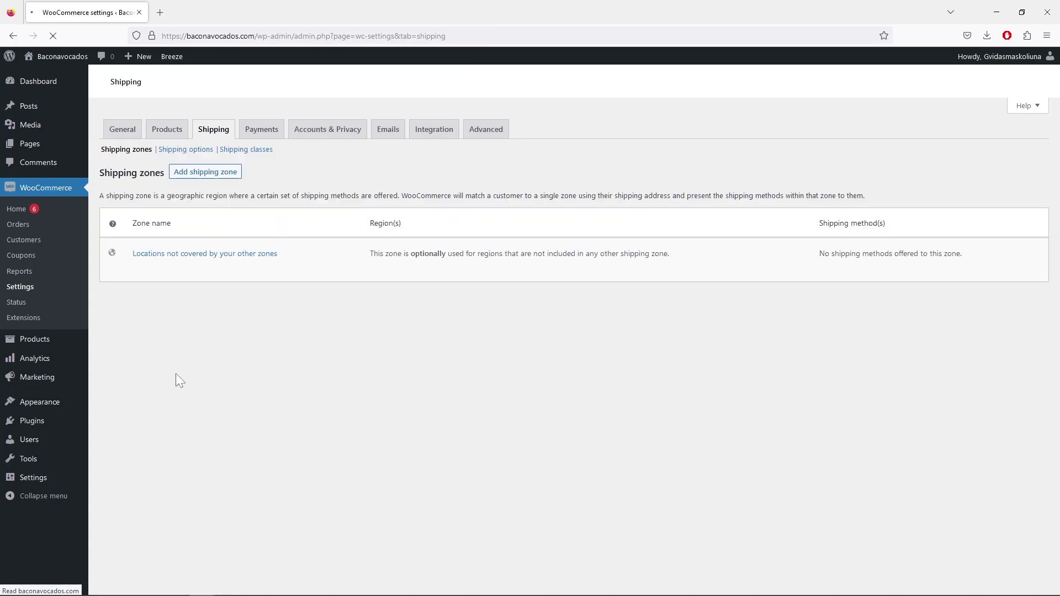